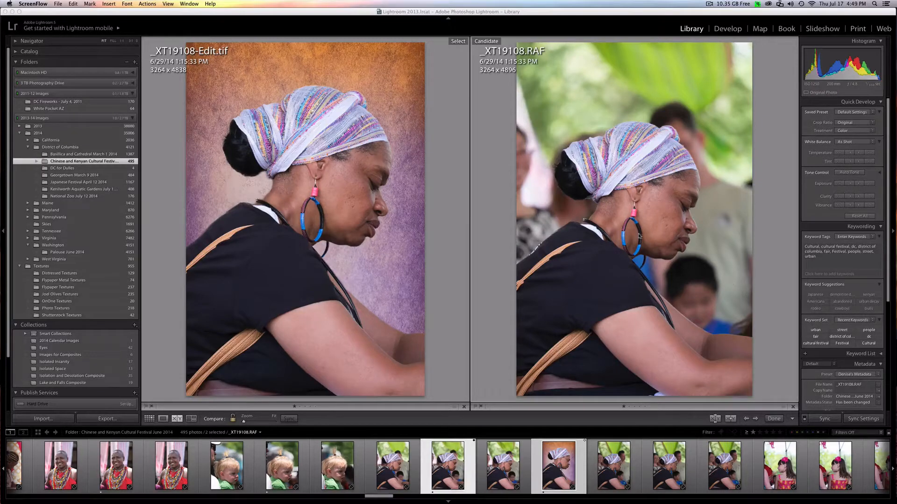
# - Send the original _XT19108.RAF photo from Lightroom to Photoshop CC 2014 for editing
pyautogui.click(617, 227)
pyautogui.rightClick(617, 227)
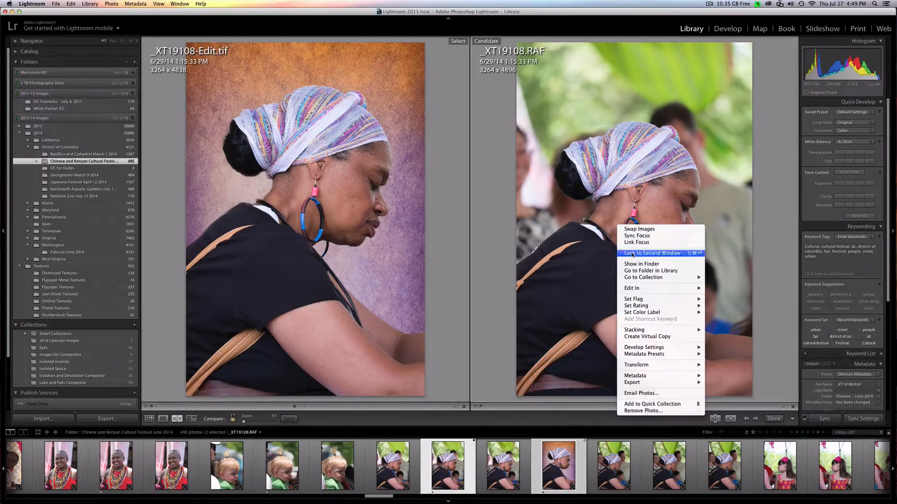
pyautogui.moveTo(636, 291)
pyautogui.click(744, 289)
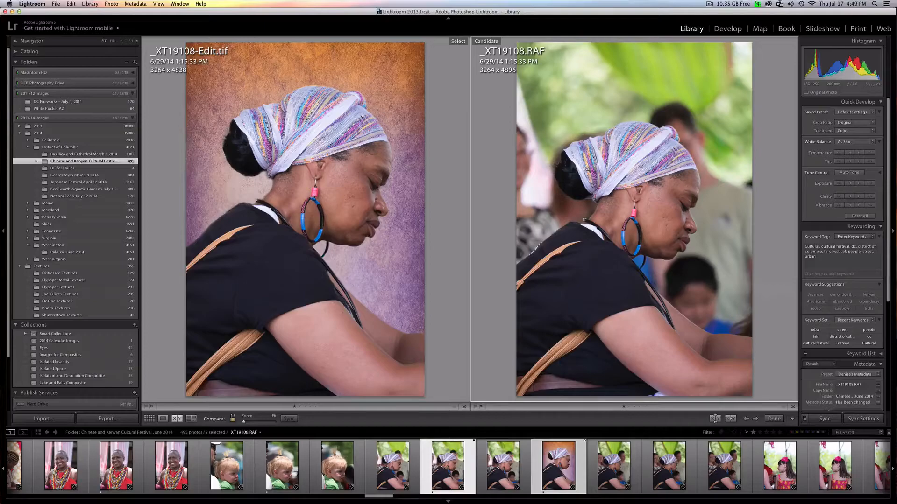
pyautogui.press('super+e')
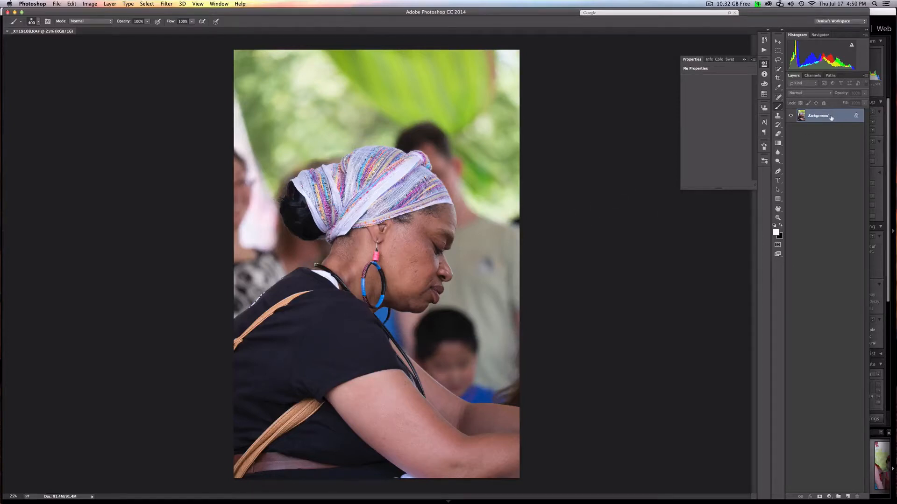
# - Duplicate the Background layer, open the copy in the Topaz ReMask 3 filter and enlarge the filter window
pyautogui.moveTo(830, 117); pyautogui.dragTo(848, 497)
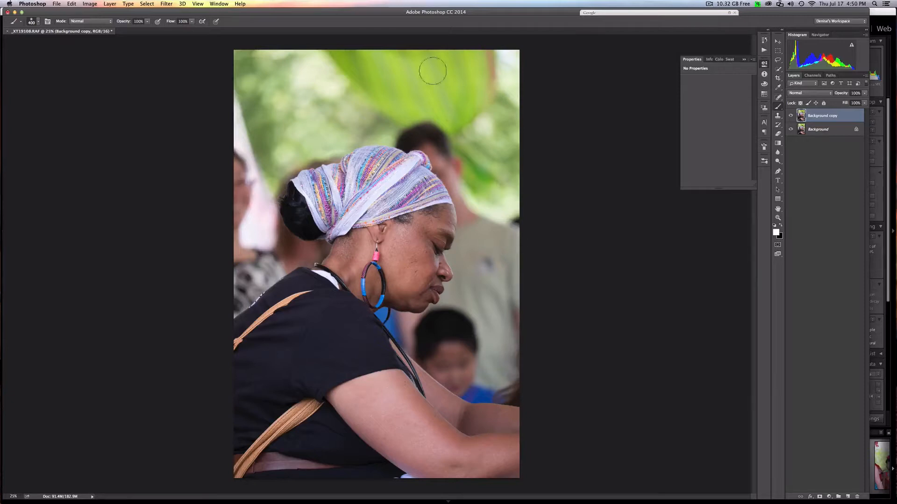
pyautogui.moveTo(392, 13)
pyautogui.mouseDown()
pyautogui.moveTo(408, 13)
pyautogui.moveTo(401, 13)
pyautogui.mouseUp()
pyautogui.click(169, 4)
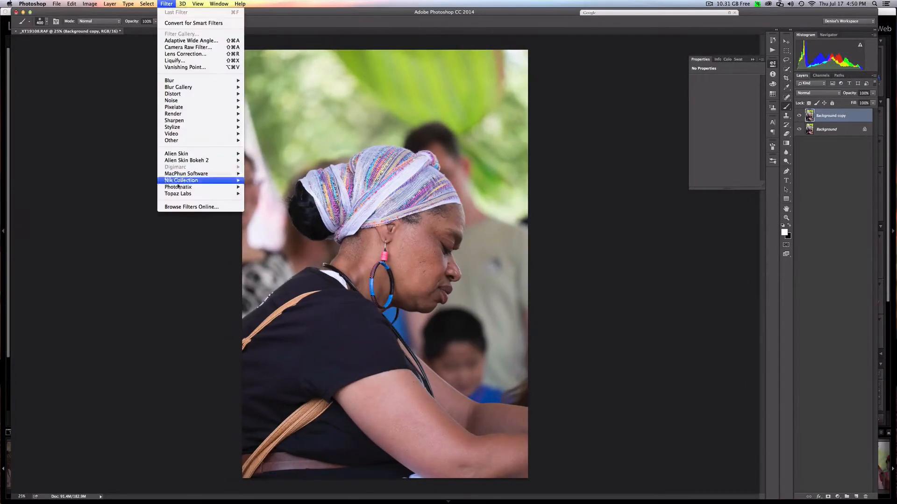
pyautogui.moveTo(188, 195)
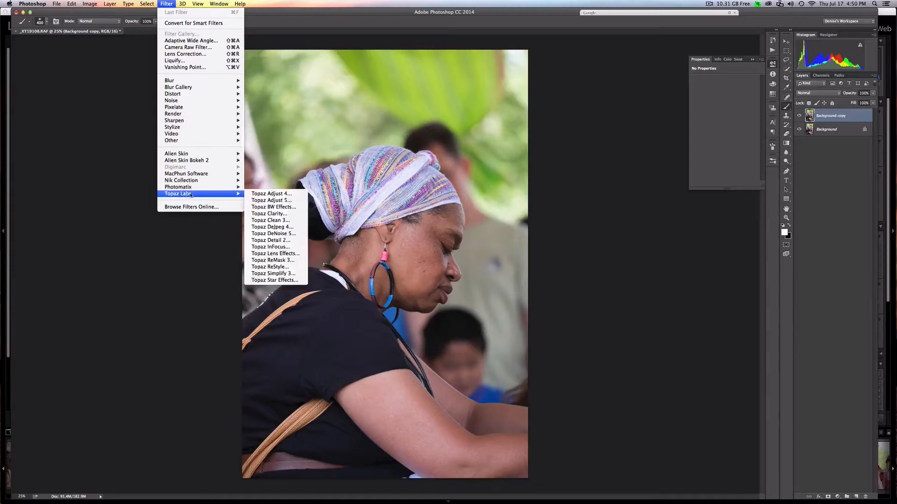
pyautogui.click(273, 260)
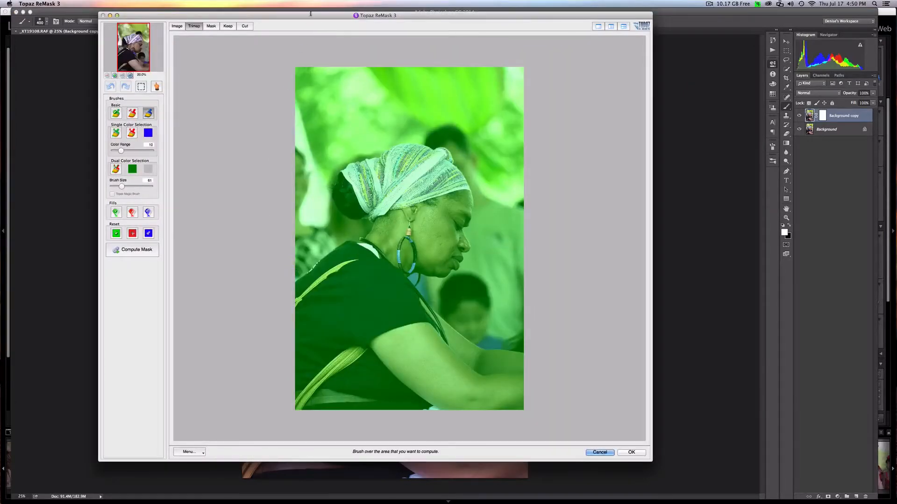
pyautogui.moveTo(309, 16); pyautogui.dragTo(311, 14)
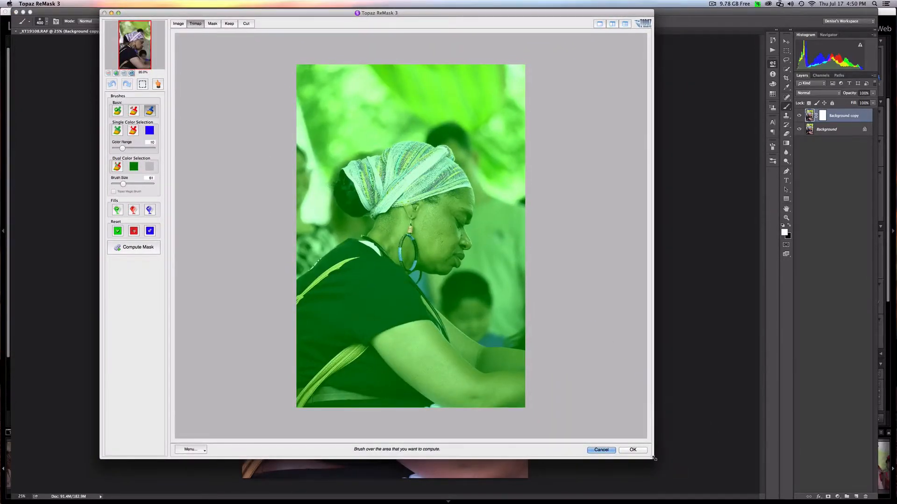
pyautogui.moveTo(654, 459); pyautogui.dragTo(698, 494)
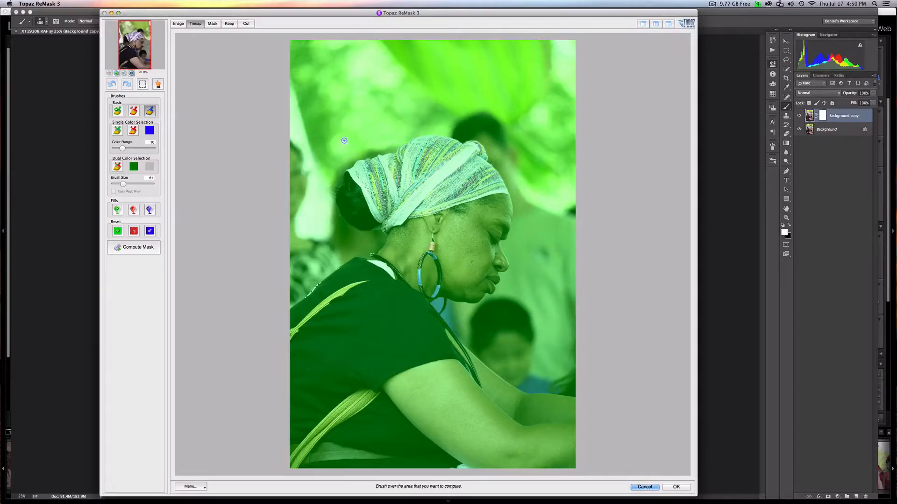
# - Trace the woman's outline from back over head to forearm with the compute brush, including the cord loop under her chin at brush size 71
pyautogui.press(']')
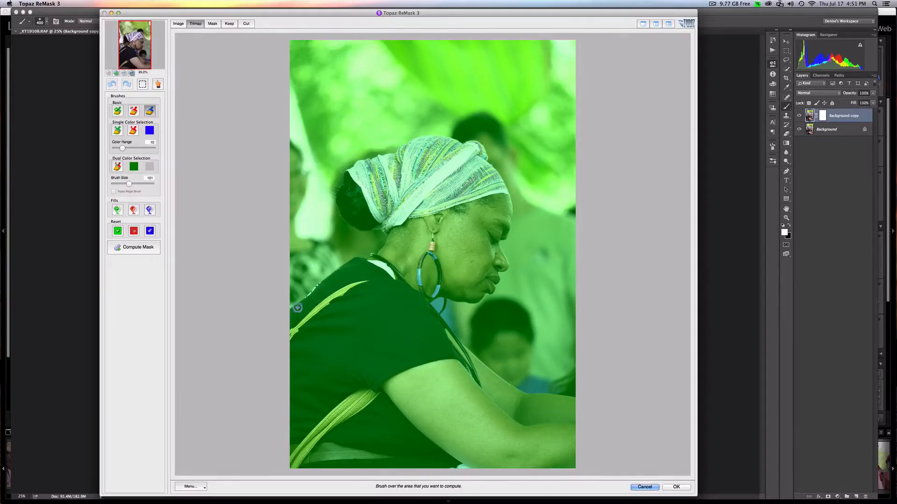
pyautogui.moveTo(288, 311)
pyautogui.mouseDown()
pyautogui.moveTo(355, 258)
pyautogui.moveTo(383, 251)
pyautogui.moveTo(382, 224)
pyautogui.moveTo(359, 229)
pyautogui.moveTo(335, 201)
pyautogui.moveTo(342, 177)
pyautogui.moveTo(365, 158)
pyautogui.moveTo(448, 132)
pyautogui.moveTo(485, 149)
pyautogui.moveTo(514, 214)
pyautogui.moveTo(493, 289)
pyautogui.moveTo(480, 301)
pyautogui.moveTo(431, 306)
pyautogui.moveTo(518, 392)
pyautogui.moveTo(578, 397)
pyautogui.mouseUp()
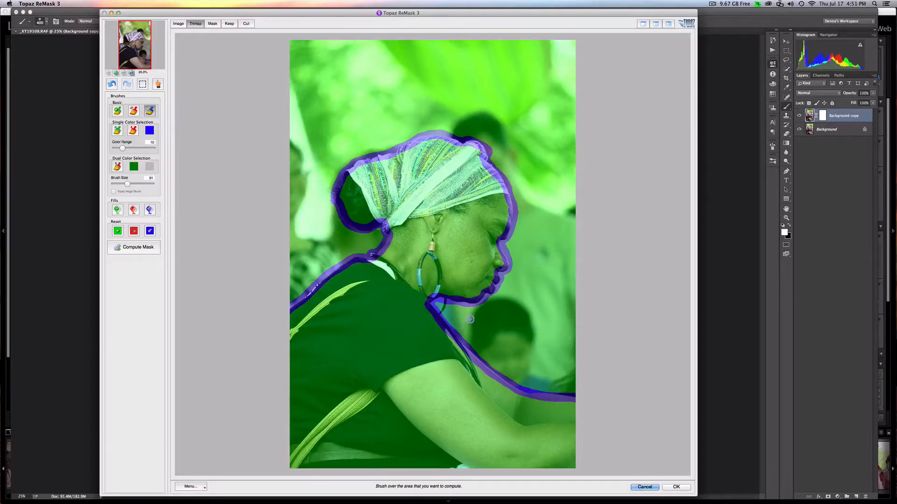
pyautogui.press('[')
pyautogui.press('[')
pyautogui.press('[')
pyautogui.moveTo(445, 303)
pyautogui.mouseDown()
pyautogui.moveTo(439, 312)
pyautogui.moveTo(449, 304)
pyautogui.mouseUp()
# - Fill the background around the woman as the area to cut and compute the mask
pyautogui.click(134, 211)
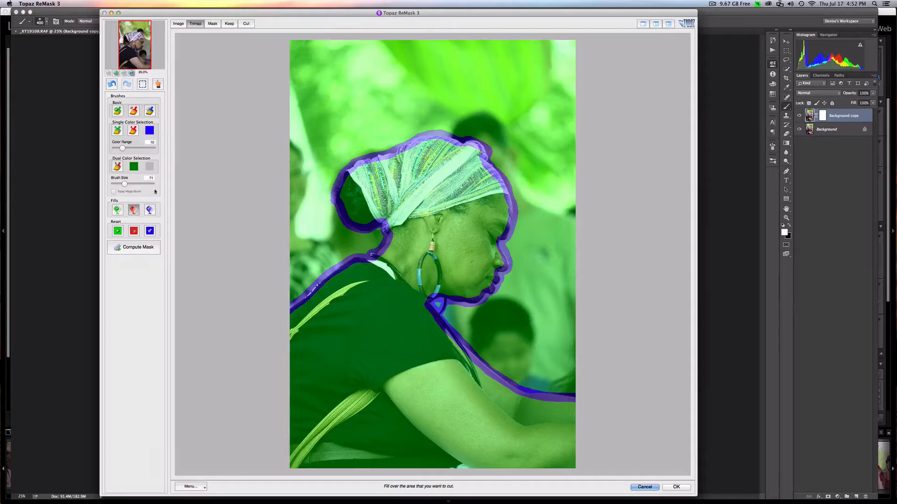
pyautogui.click(327, 73)
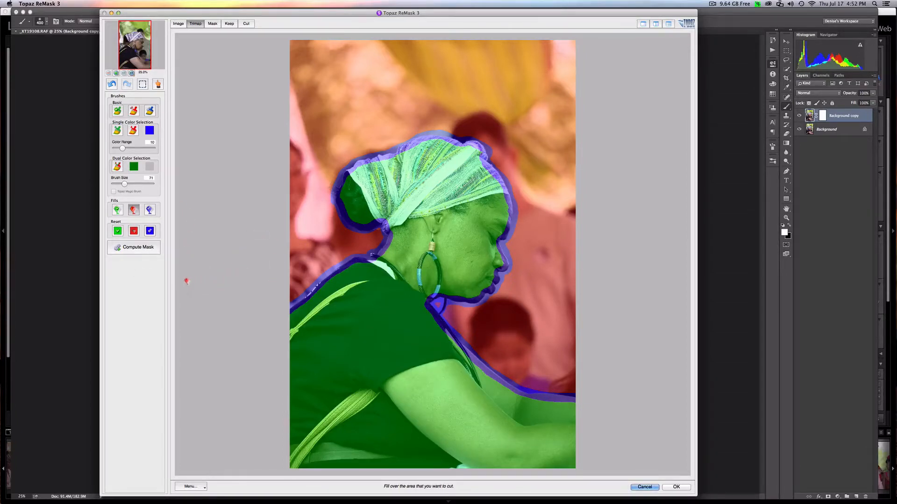
pyautogui.click(136, 249)
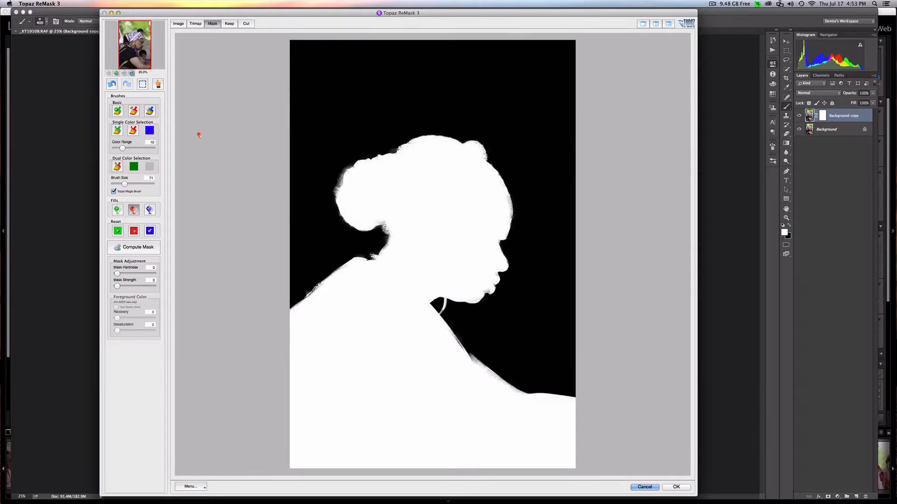
# - Review the computed selection in the Keep, Cut, Trimap, Image and Mask views
pyautogui.click(117, 111)
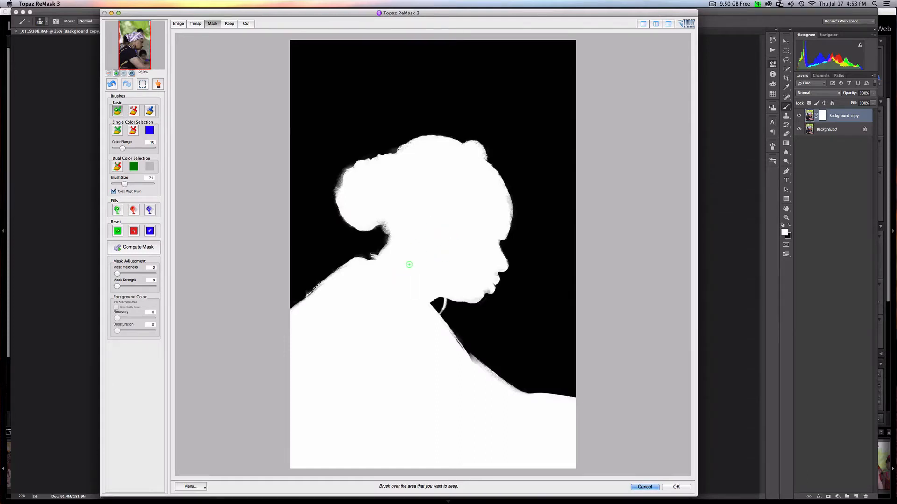
pyautogui.click(229, 23)
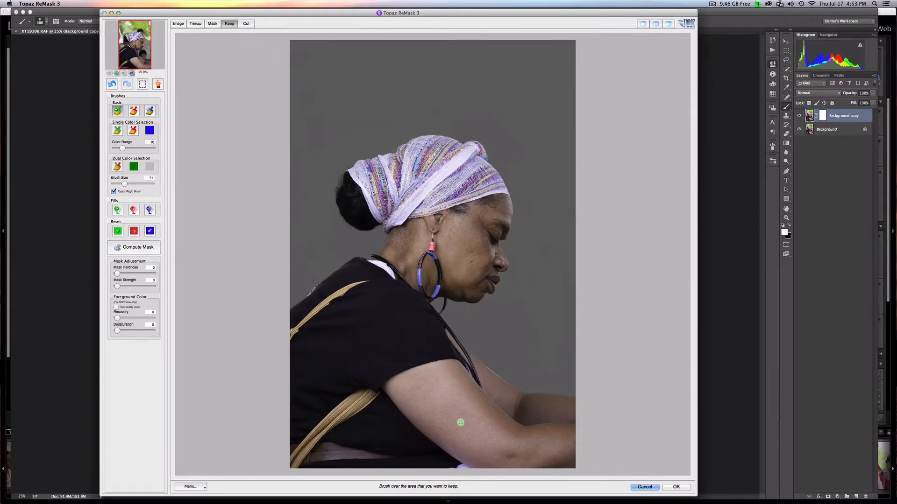
pyautogui.click(246, 24)
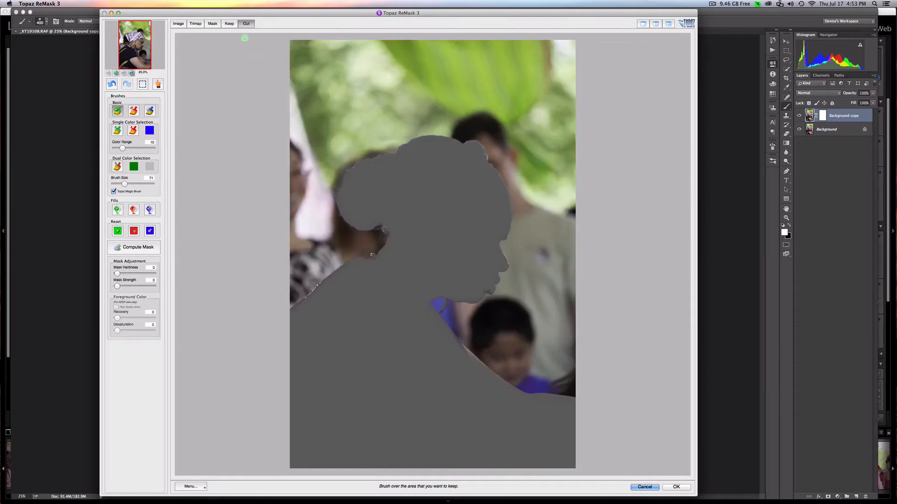
pyautogui.click(196, 24)
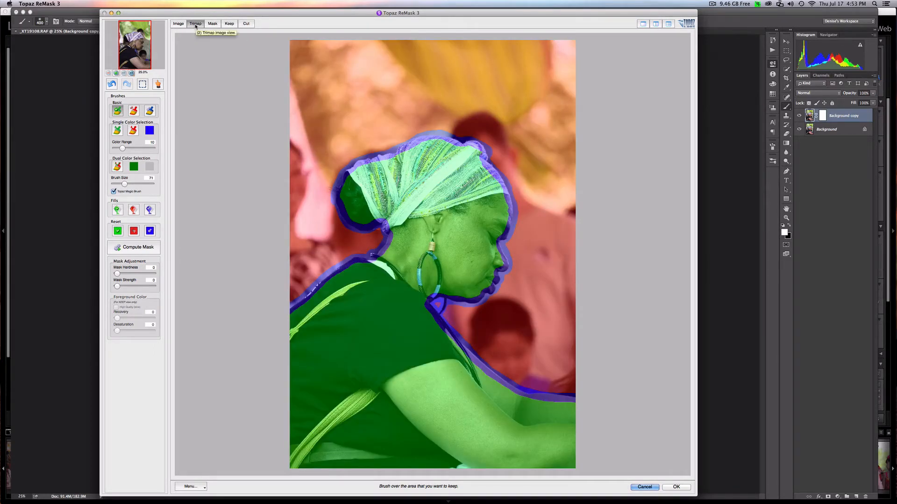
pyautogui.click(180, 24)
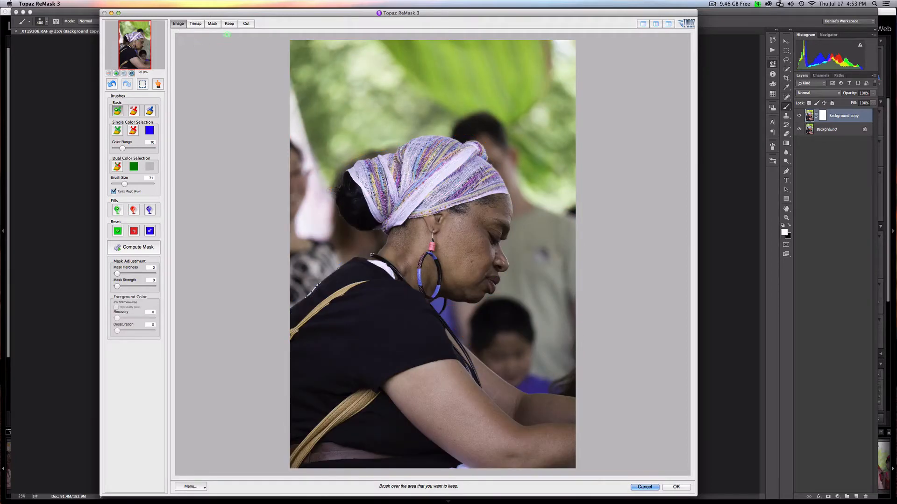
pyautogui.click(212, 24)
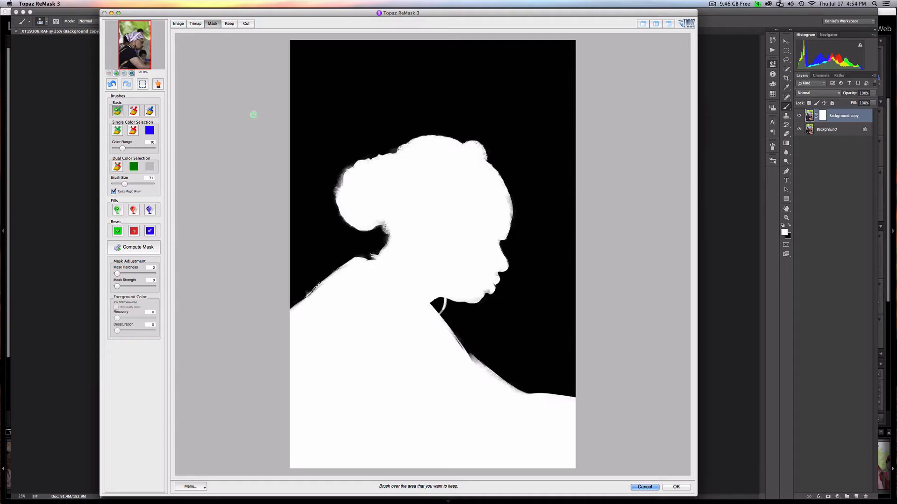
pyautogui.click(477, 149)
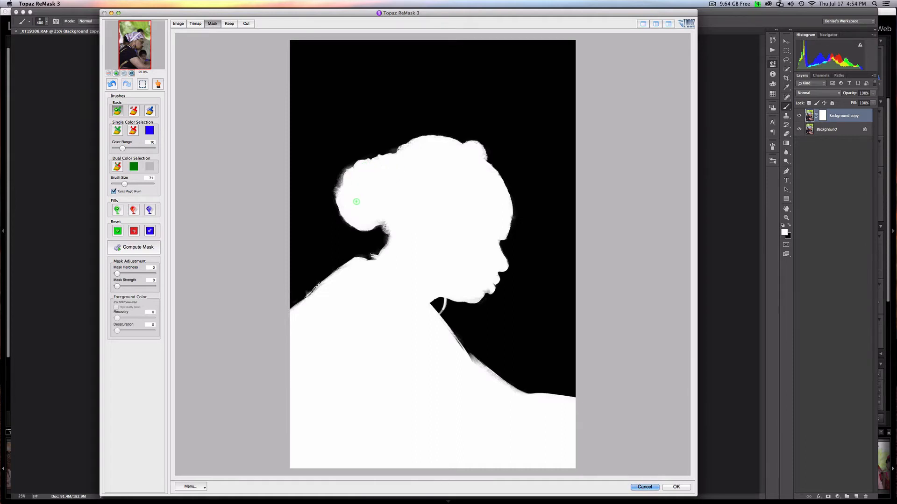
# - Examine the cutout's edge along the hair bun, neck, collar and back in the Keep view
pyautogui.click(230, 24)
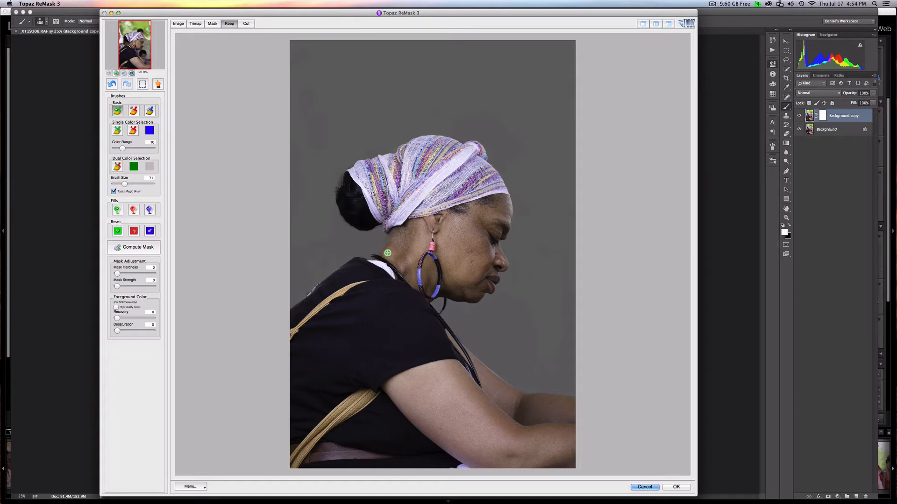
pyautogui.moveTo(350, 180); pyautogui.dragTo(359, 219)
pyautogui.click(379, 219)
pyautogui.click(390, 230)
pyautogui.click(385, 254)
pyautogui.click(369, 262)
pyautogui.click(345, 270)
pyautogui.click(318, 291)
pyautogui.click(294, 312)
pyautogui.click(353, 185)
pyautogui.click(377, 220)
# - Brush away the leftover background around the necklace end at the nape using the cut brush at size 31
pyautogui.press('super+plus')
pyautogui.press('super+plus')
pyautogui.press('super+plus')
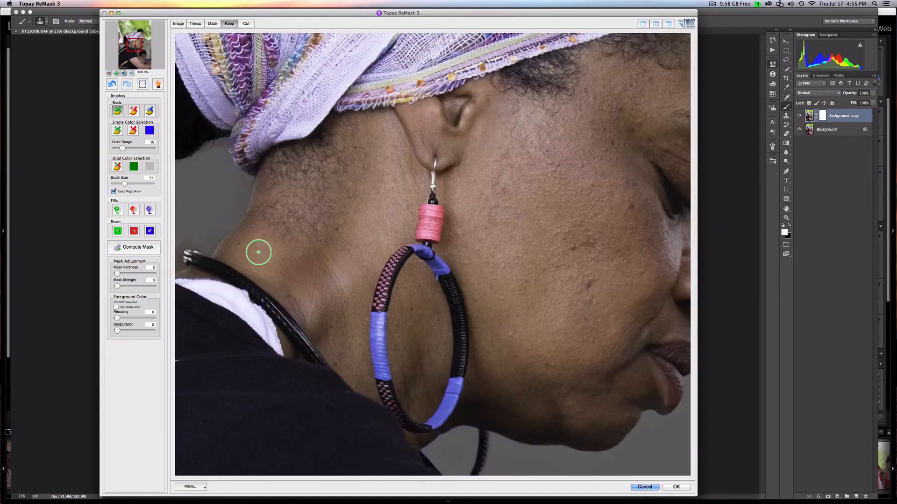
pyautogui.press('space')
pyautogui.moveTo(270, 267); pyautogui.dragTo(445, 251)
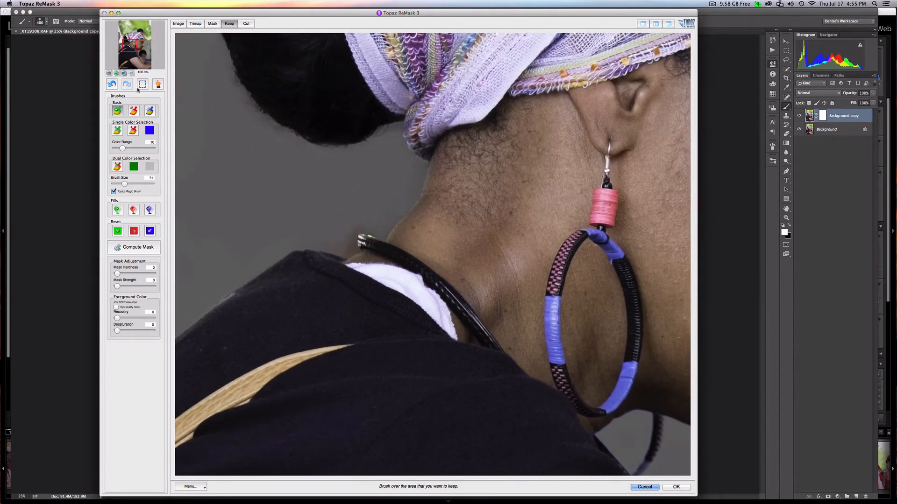
pyautogui.click(133, 111)
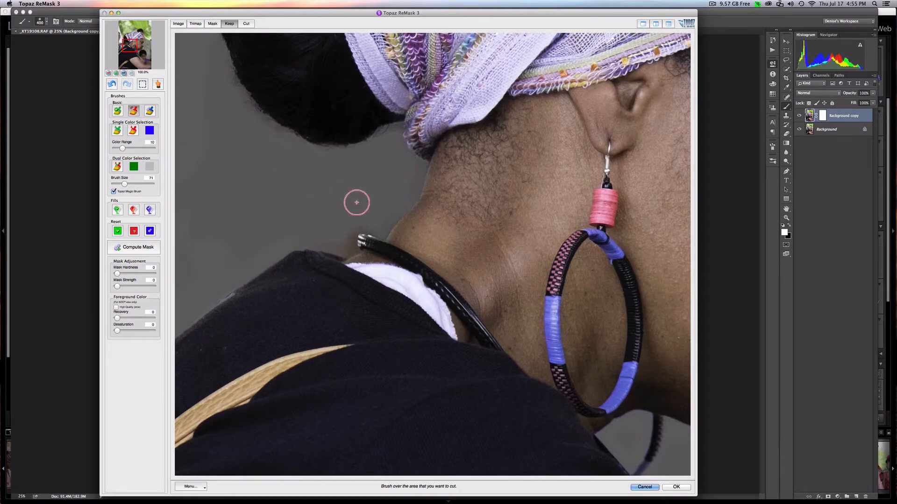
pyautogui.press('[')
pyautogui.press('[')
pyautogui.moveTo(361, 224)
pyautogui.mouseDown()
pyautogui.moveTo(341, 241)
pyautogui.moveTo(381, 227)
pyautogui.mouseUp()
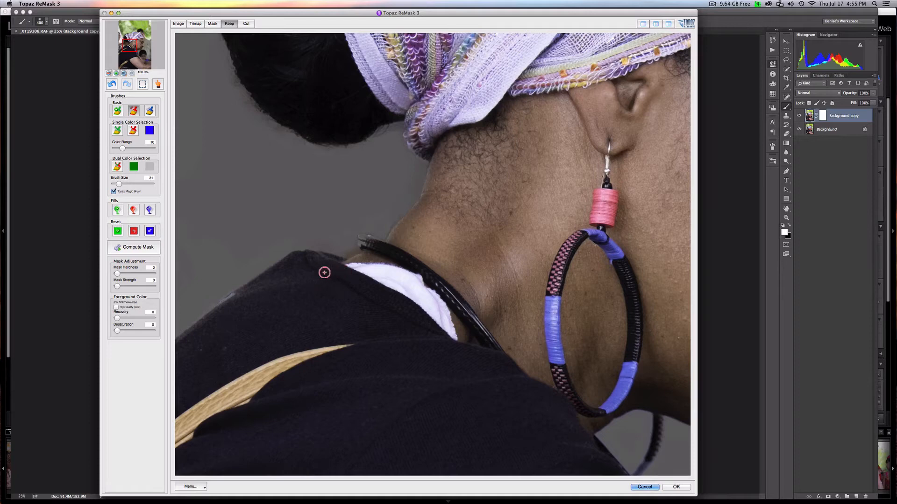
# - Remove background remnants around the edge of the hair bun with the cut brush
pyautogui.click(394, 141)
pyautogui.press('space')
pyautogui.moveTo(280, 90); pyautogui.dragTo(386, 232)
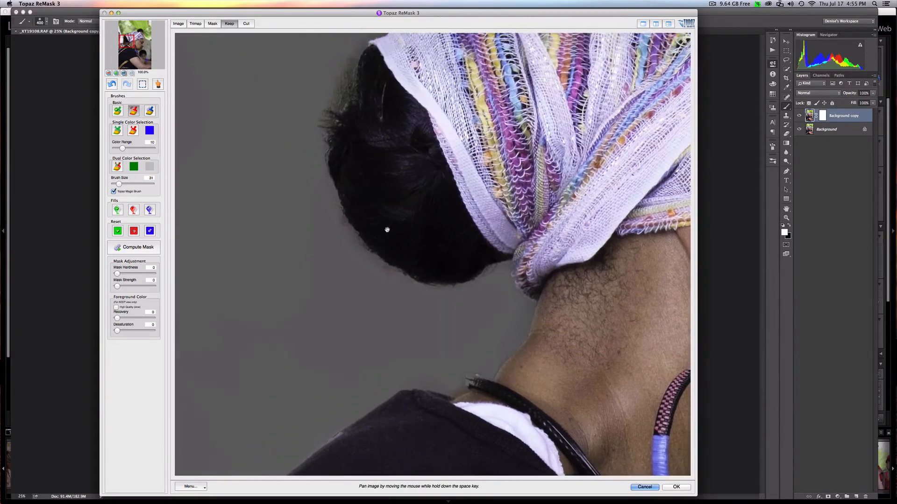
pyautogui.click(328, 227)
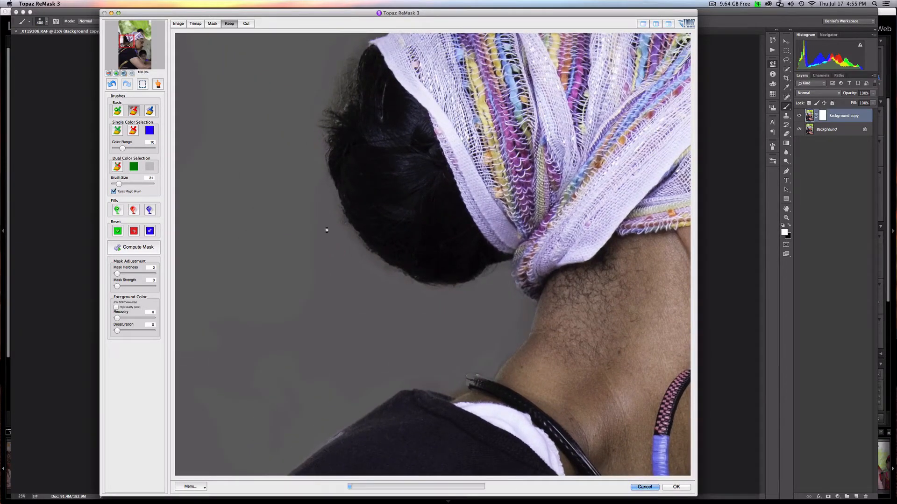
pyautogui.click(330, 83)
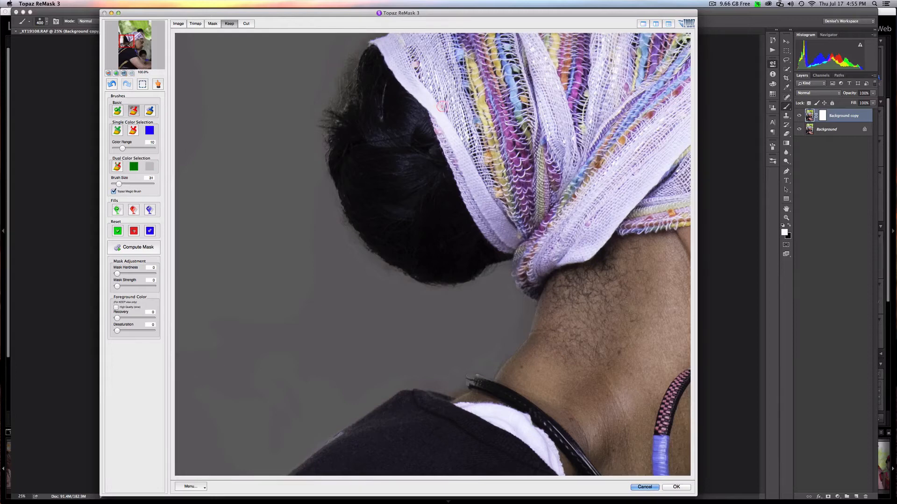
pyautogui.press('space')
pyautogui.moveTo(331, 83); pyautogui.dragTo(315, 204)
pyautogui.click(315, 204)
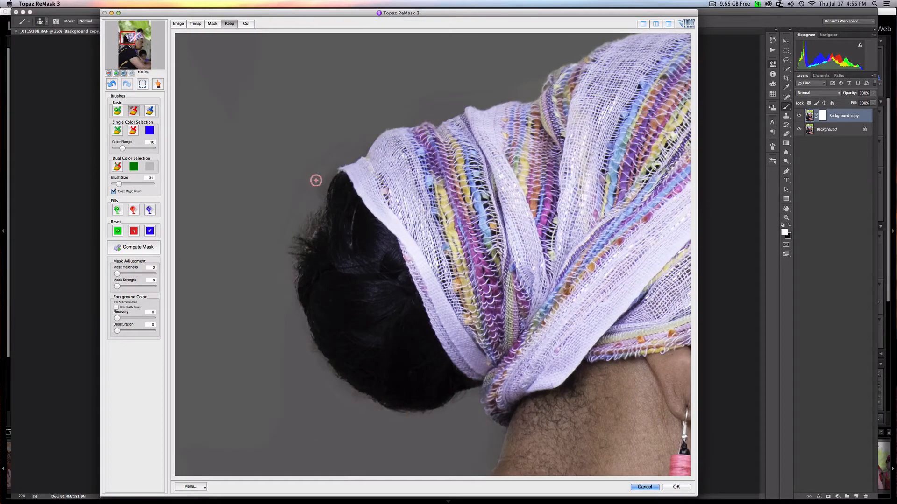
pyautogui.click(315, 180)
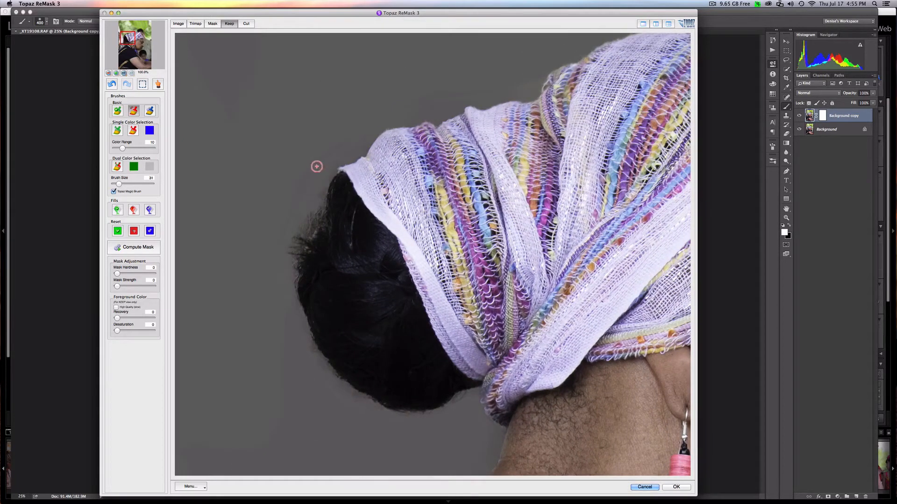
# - Clean the background along the upper edge of the headscarf with the cut brush
pyautogui.click(459, 80)
pyautogui.click(529, 84)
pyautogui.moveTo(589, 97); pyautogui.dragTo(357, 238)
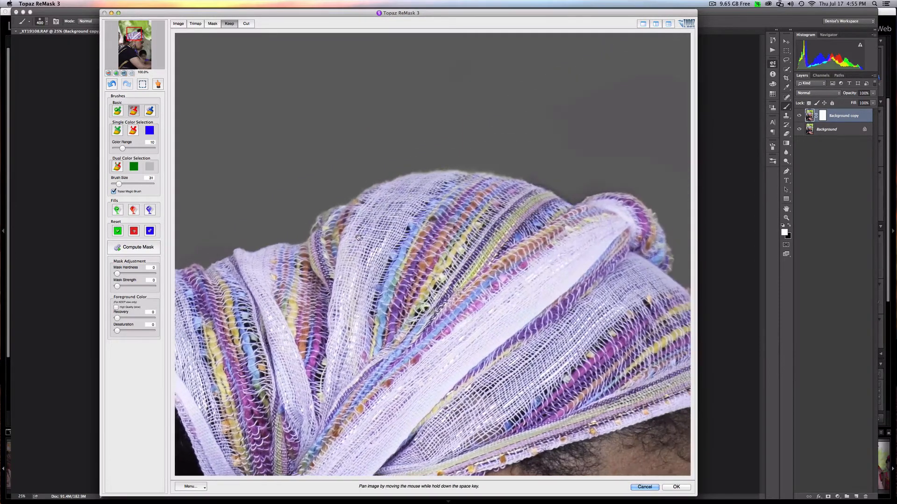
pyautogui.click(562, 181)
# - Restore the edge of the woman's nose from the bridge to the tip with the keep brush
pyautogui.moveTo(593, 296); pyautogui.dragTo(353, 140)
pyautogui.moveTo(439, 333); pyautogui.dragTo(415, 179)
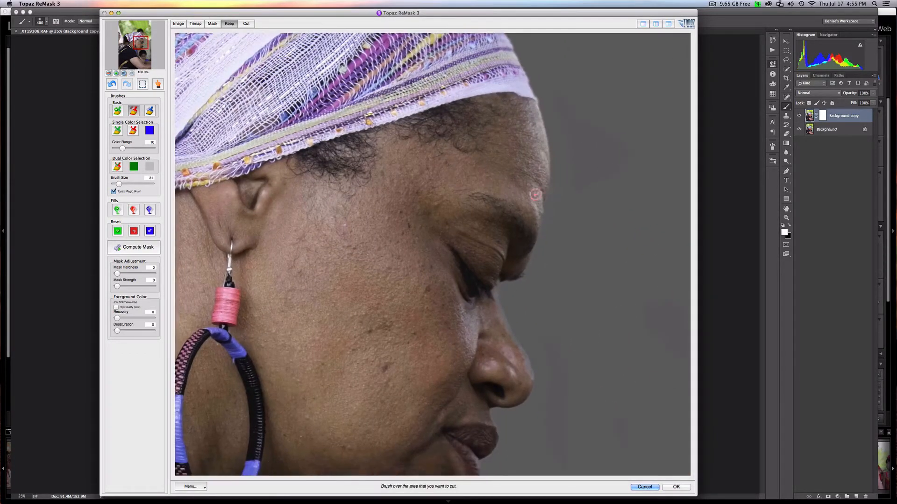
pyautogui.click(117, 111)
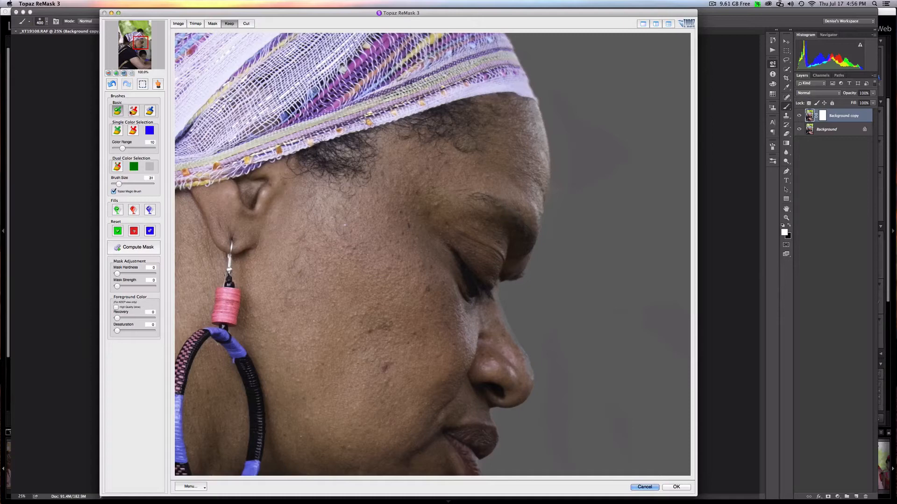
pyautogui.click(133, 110)
pyautogui.click(117, 111)
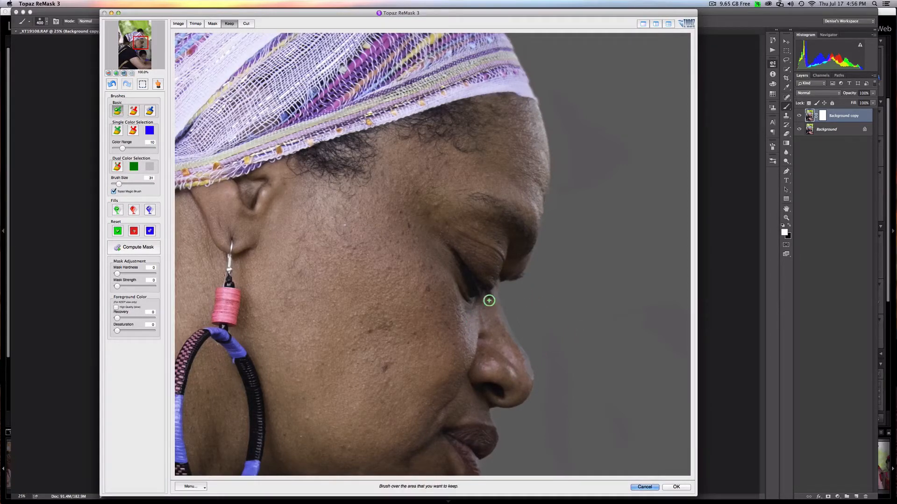
pyautogui.moveTo(493, 310); pyautogui.dragTo(523, 373)
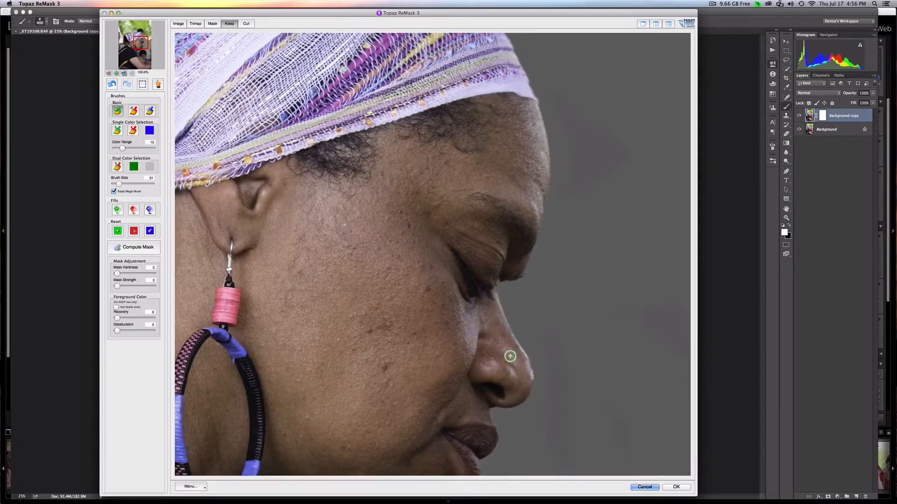
# - Restore the remaining edge of the woman's nose along the ridge and at the tip with the keep brush
pyautogui.moveTo(509, 341)
pyautogui.mouseDown()
pyautogui.moveTo(487, 311)
pyautogui.moveTo(491, 283)
pyautogui.mouseUp()
pyautogui.moveTo(556, 404); pyautogui.dragTo(563, 248)
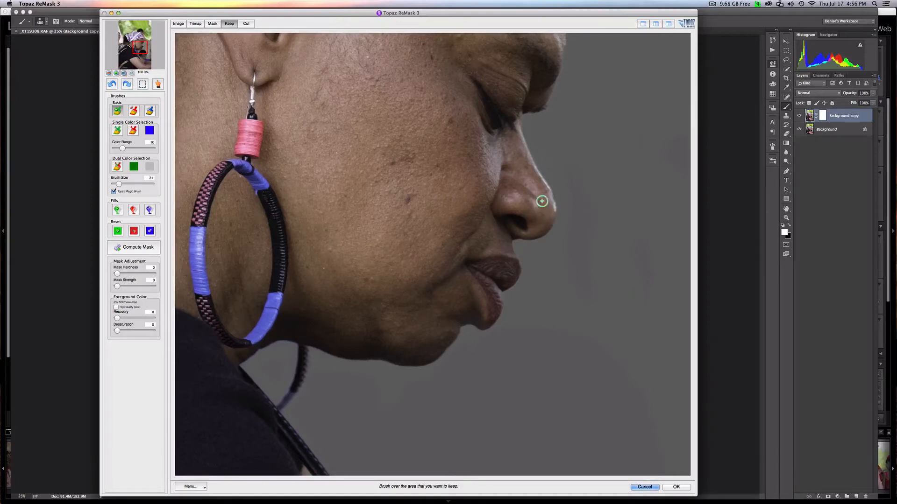
pyautogui.moveTo(546, 202); pyautogui.dragTo(538, 208)
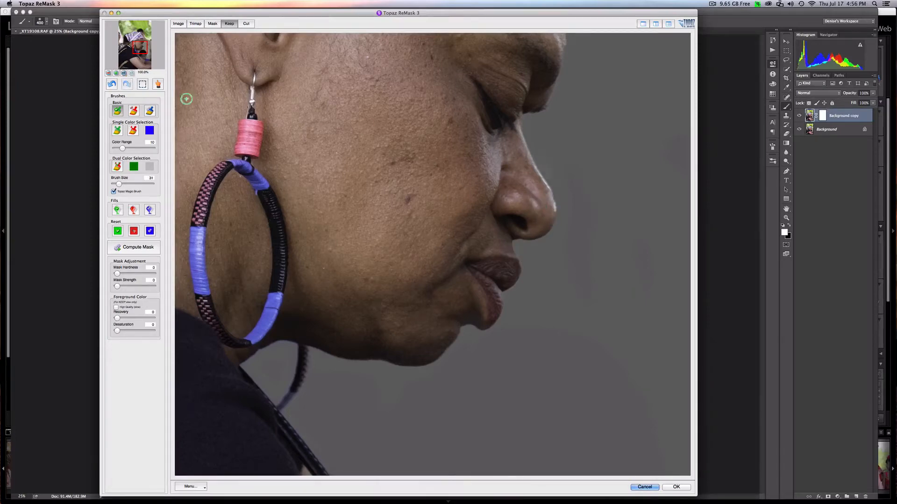
pyautogui.click(134, 111)
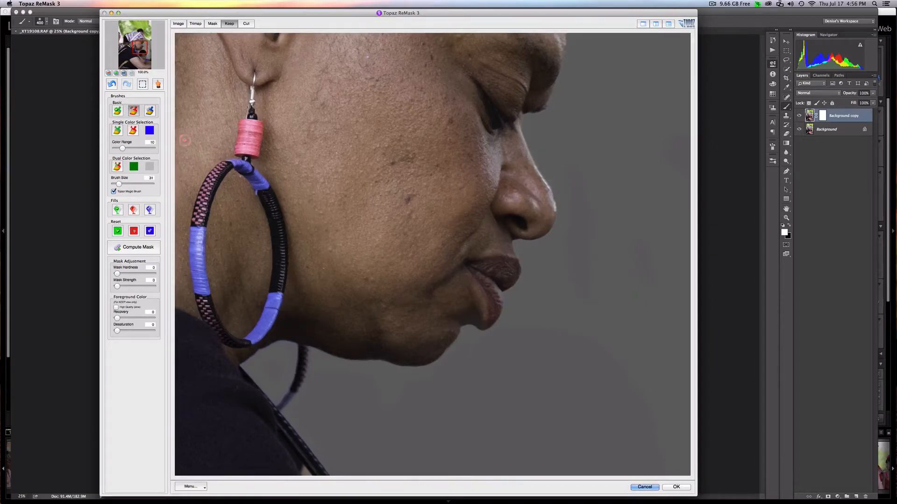
pyautogui.click(118, 111)
# - Check the mask edges along the chin, necklace and chest, and apply the ReMask result to the Background copy layer
pyautogui.moveTo(323, 387)
pyautogui.mouseDown()
pyautogui.moveTo(376, 320)
pyautogui.moveTo(383, 281)
pyautogui.mouseUp()
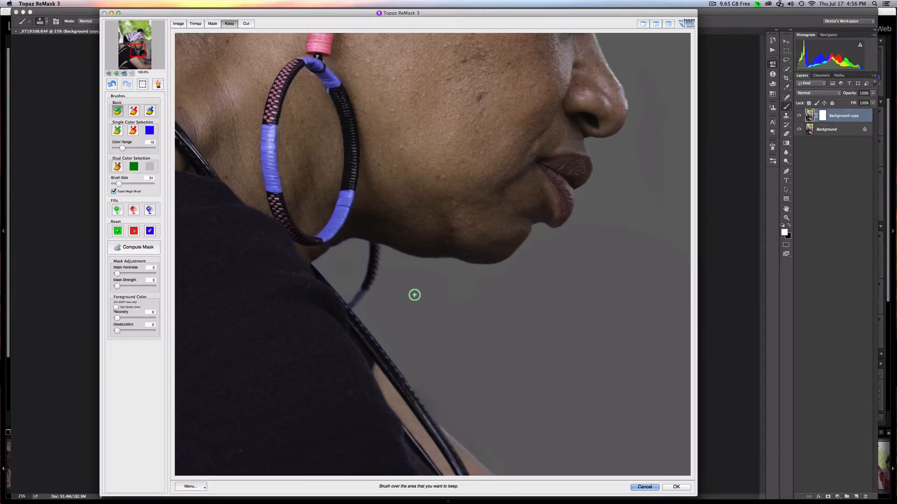
pyautogui.moveTo(424, 334); pyautogui.dragTo(453, 220)
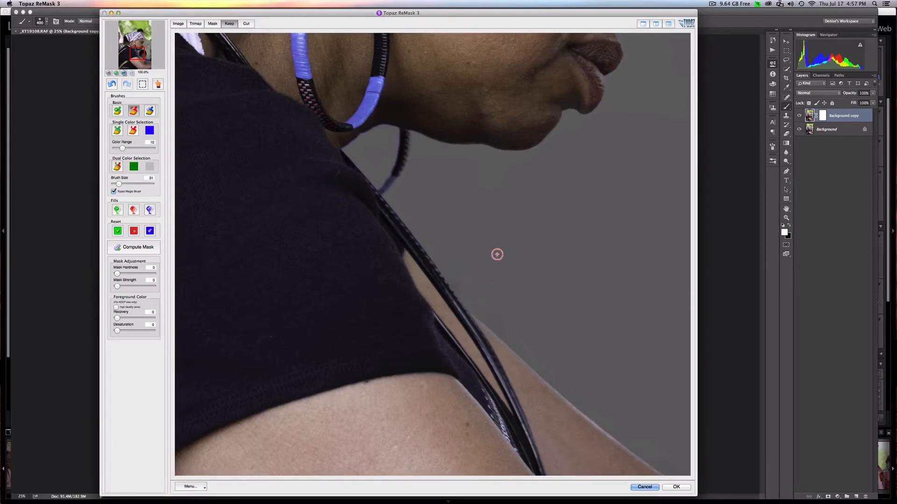
pyautogui.press('super+minus')
pyautogui.press('super+minus')
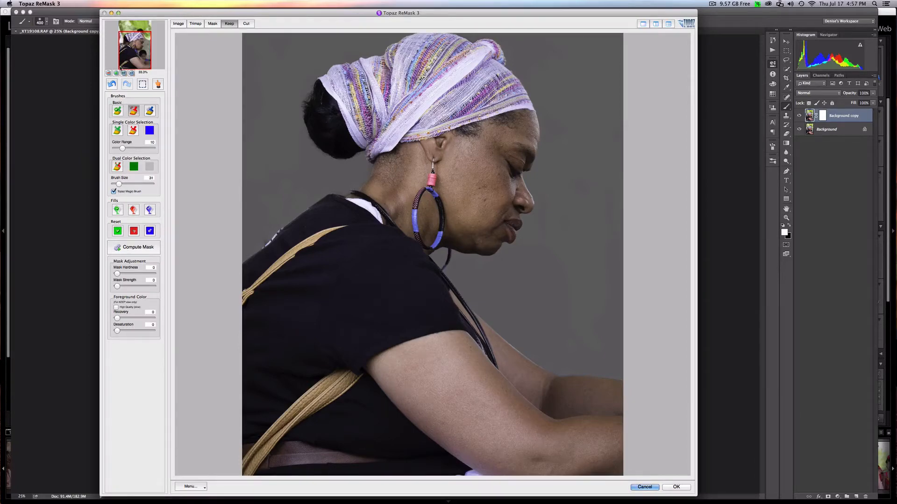
pyautogui.click(109, 71)
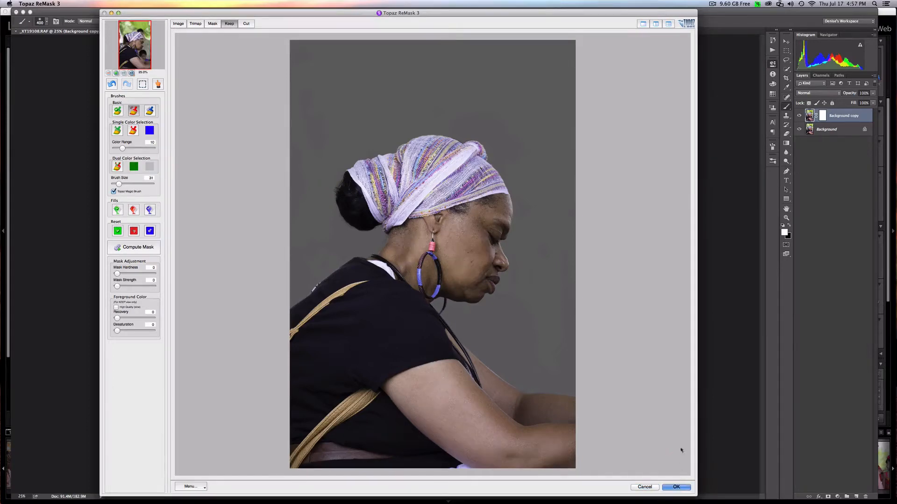
pyautogui.click(677, 487)
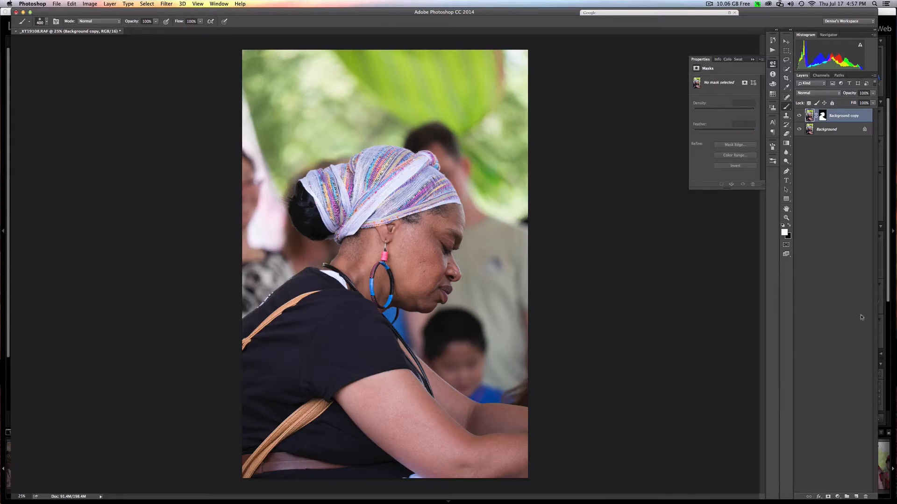
# - Switch to Lightroom and send jo-may-2013-texture-13.jpg from the Joel Olives Textures folder to Photoshop CC 2014 with Edit Original
pyautogui.click(892, 330)
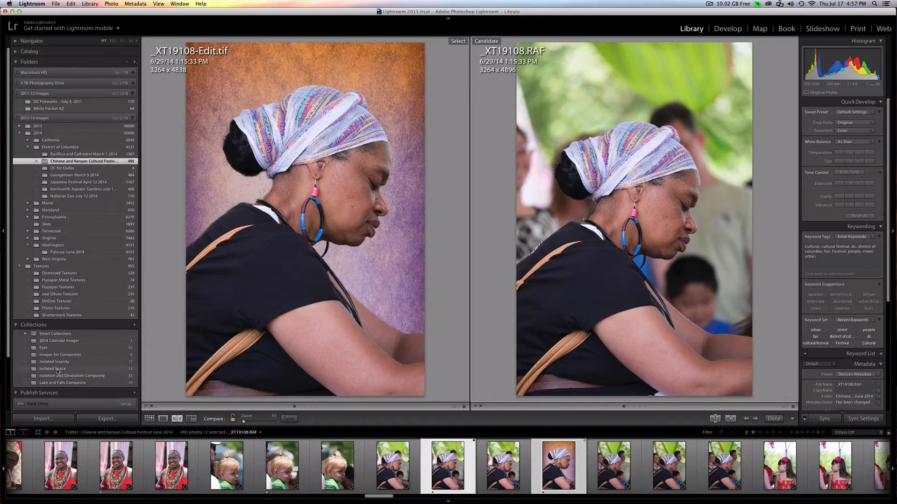
pyautogui.click(57, 295)
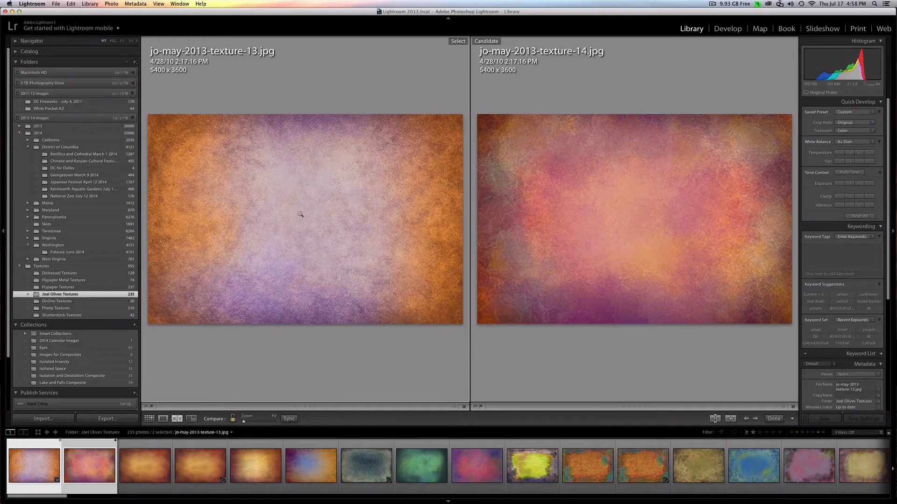
pyautogui.click(296, 236)
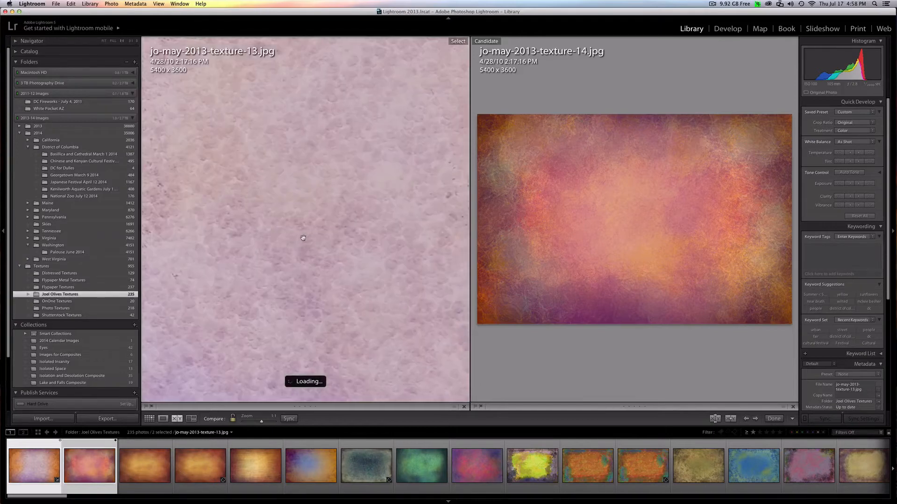
pyautogui.click(303, 238)
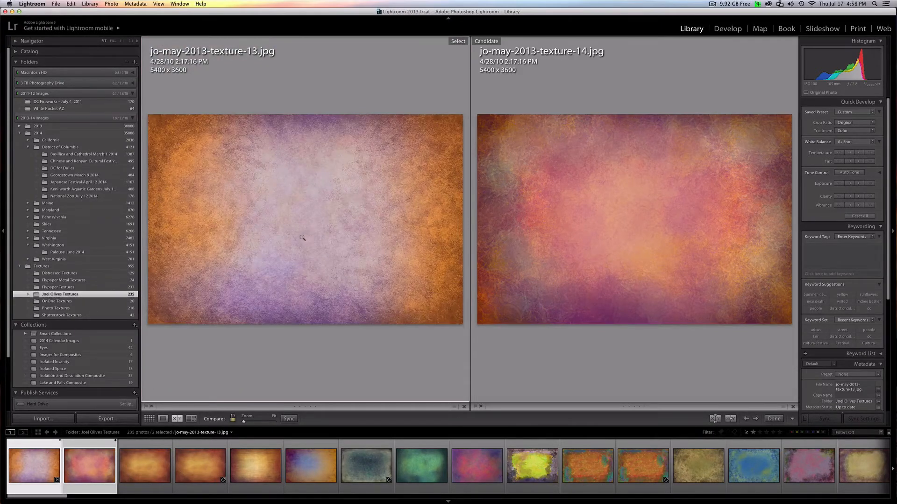
pyautogui.rightClick(299, 238)
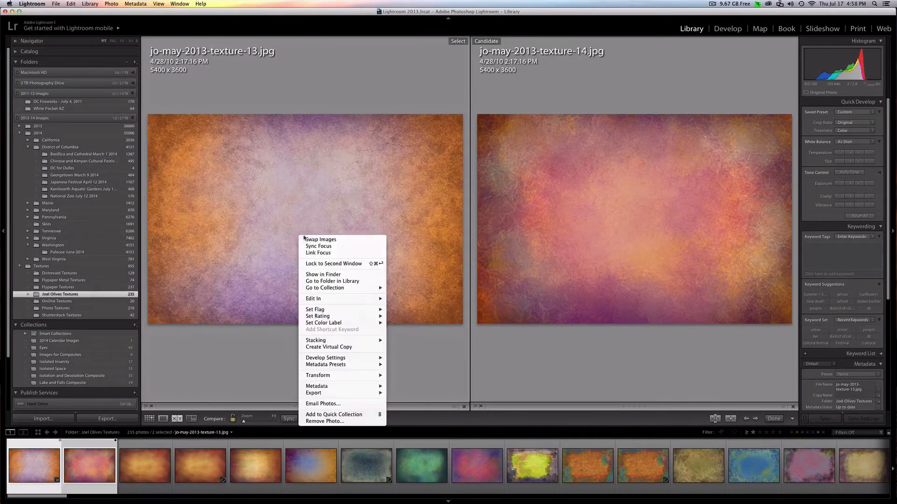
pyautogui.moveTo(322, 300)
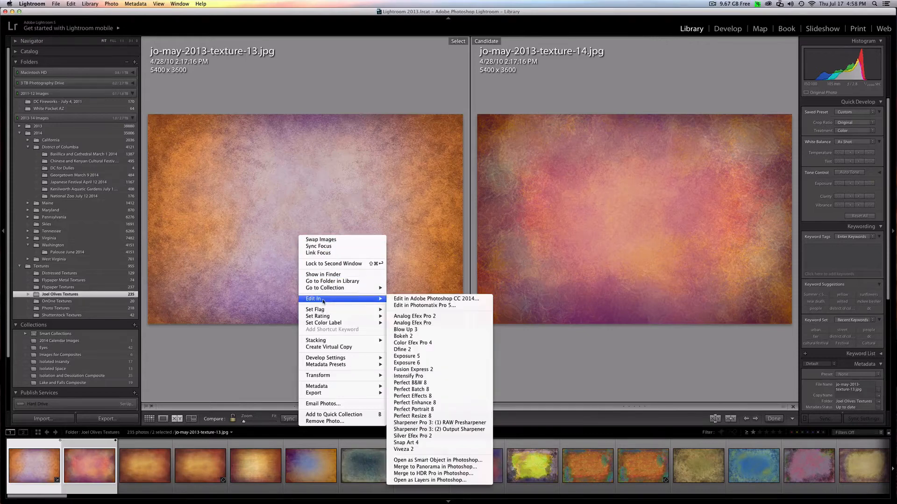
pyautogui.click(410, 300)
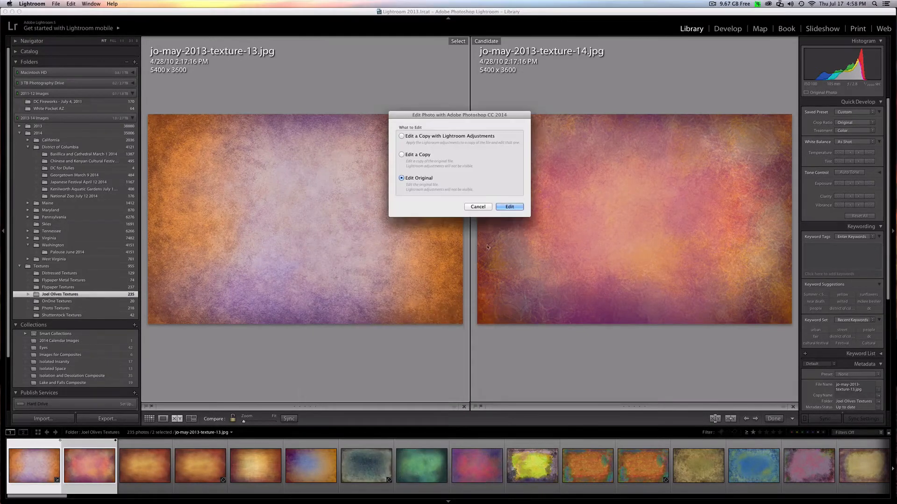
pyautogui.click(508, 208)
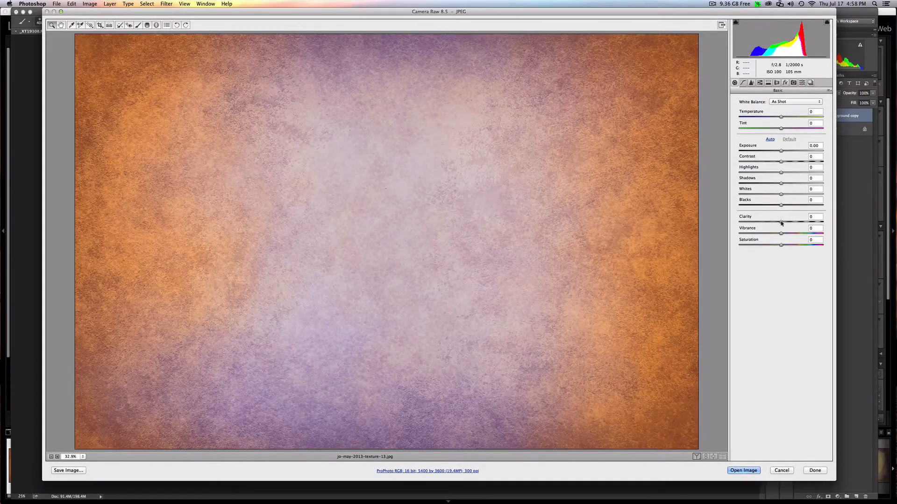
# - Set the texture's Clarity to +19 and Exposure to -0.60, raise Vibrance slightly, and open the image from Camera Raw
pyautogui.moveTo(781, 222); pyautogui.dragTo(789, 223)
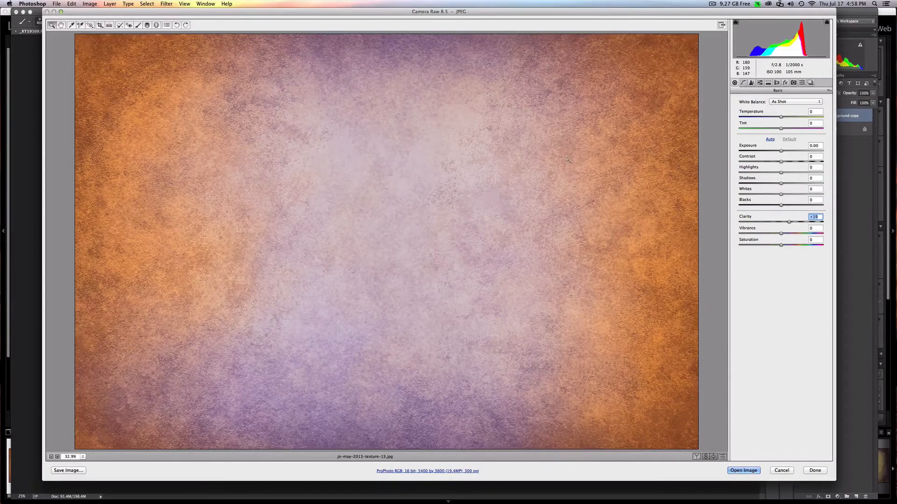
pyautogui.moveTo(781, 152); pyautogui.dragTo(777, 152)
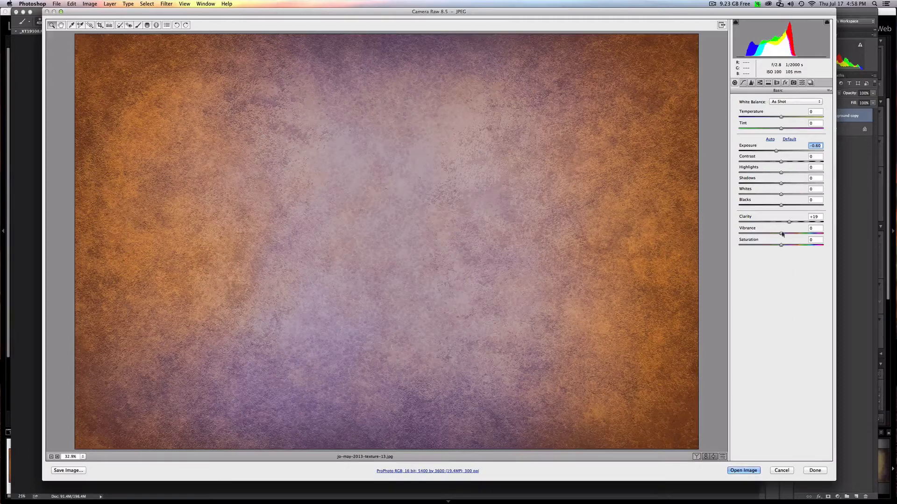
pyautogui.moveTo(781, 235); pyautogui.dragTo(785, 235)
pyautogui.click(742, 471)
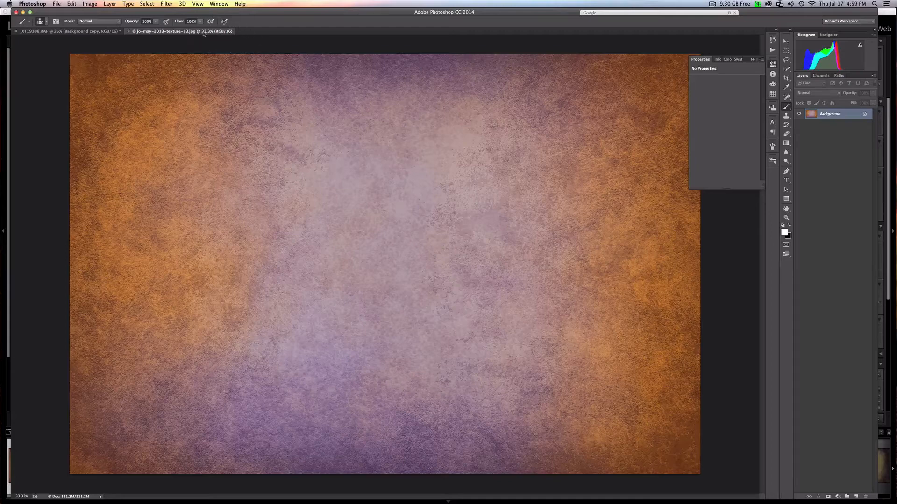
# - Rotate the texture image 90° counterclockwise to match the portrait orientation of the photo
pyautogui.click(91, 4)
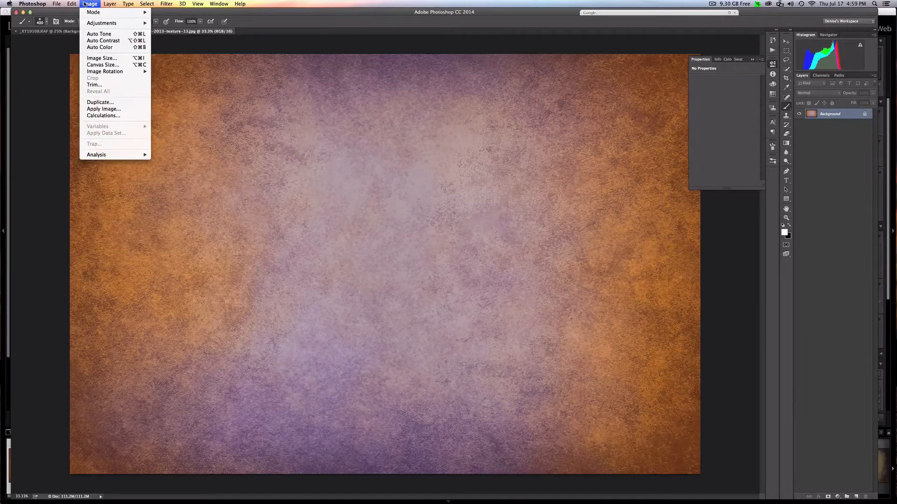
pyautogui.click(266, 21)
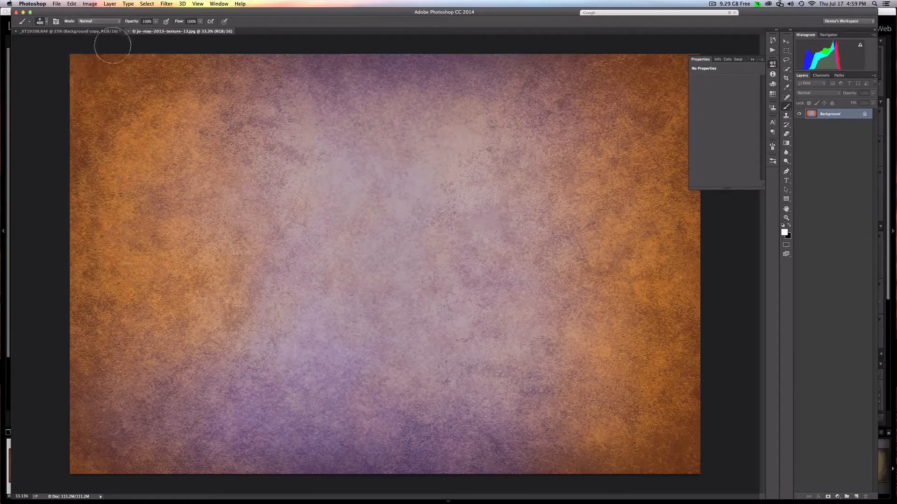
pyautogui.click(93, 31)
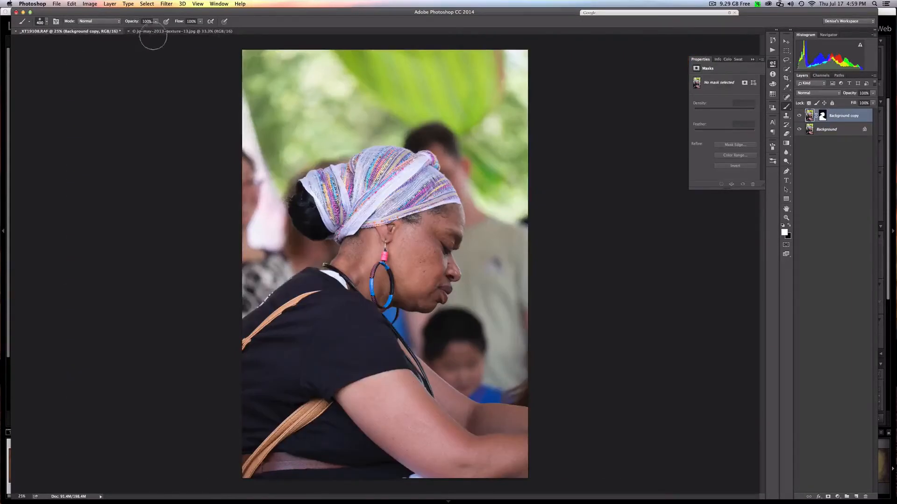
pyautogui.click(154, 31)
pyautogui.click(90, 4)
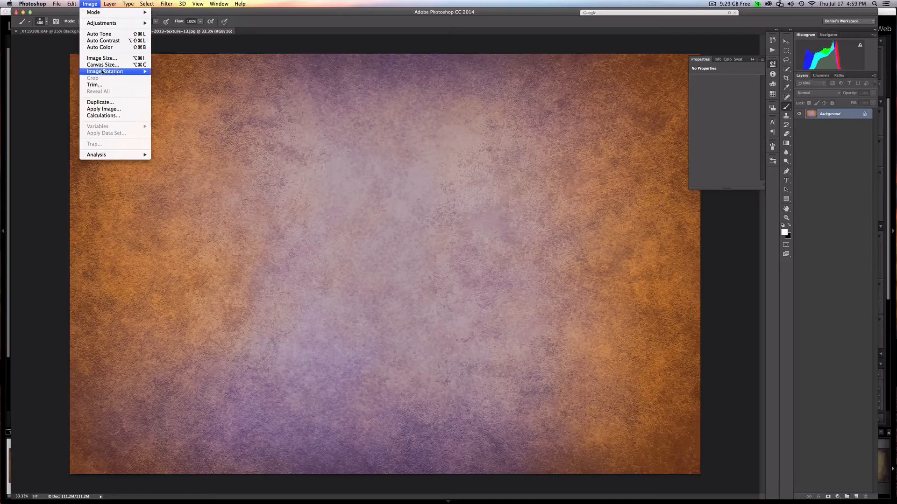
pyautogui.moveTo(102, 72)
pyautogui.click(169, 84)
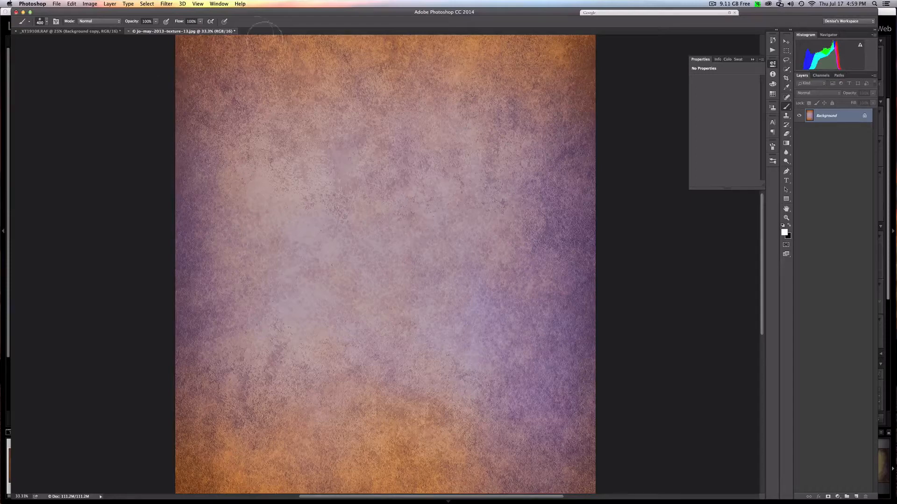
# - Float the texture document and copy its Background layer into the _XT19108.RAF photo as a new top layer
pyautogui.moveTo(175, 33); pyautogui.dragTo(145, 186)
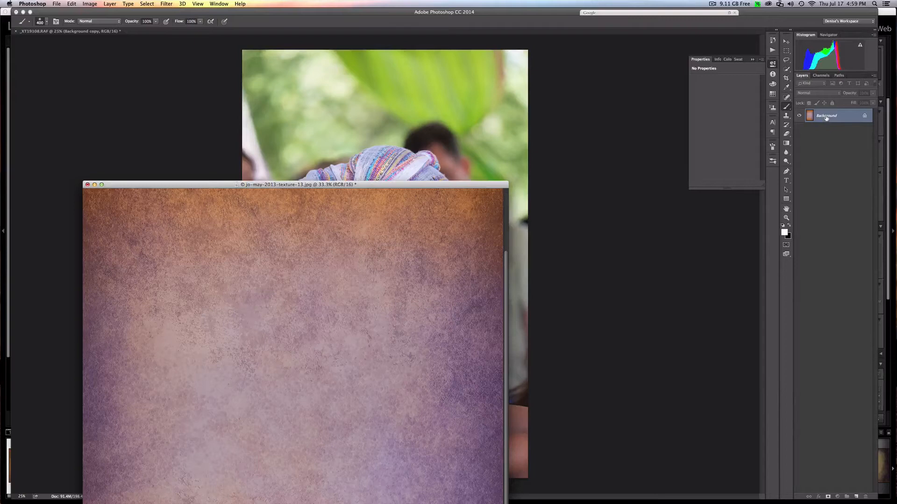
pyautogui.moveTo(826, 118); pyautogui.dragTo(453, 127)
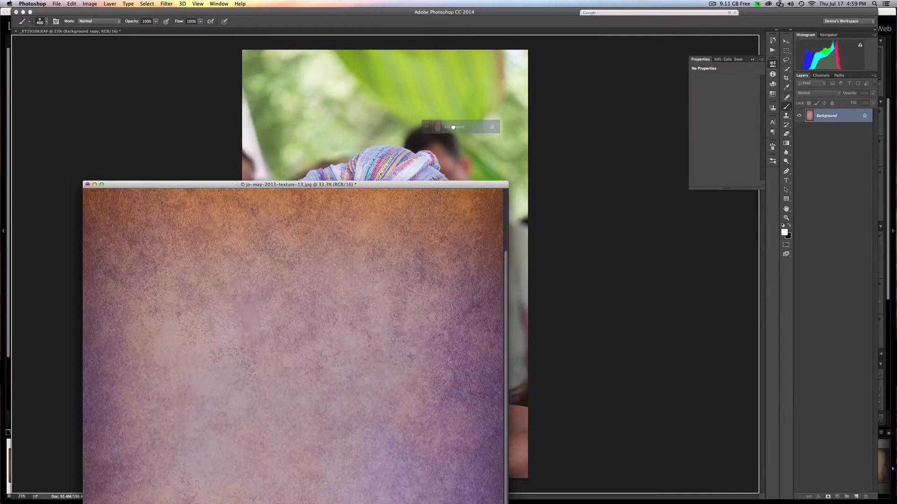
pyautogui.moveTo(453, 126); pyautogui.dragTo(453, 127)
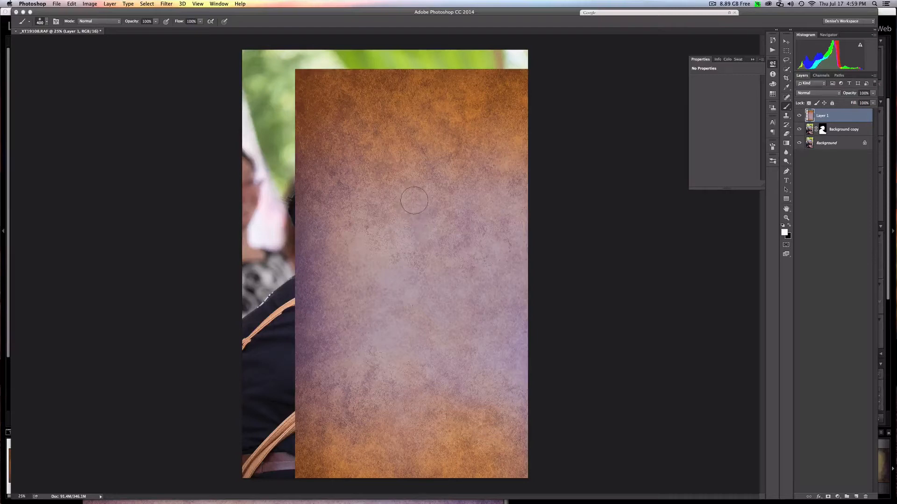
# - Free-transform the texture layer, moving it over the photo and narrowing it to the photo's width, about 90.67%
pyautogui.click(71, 4)
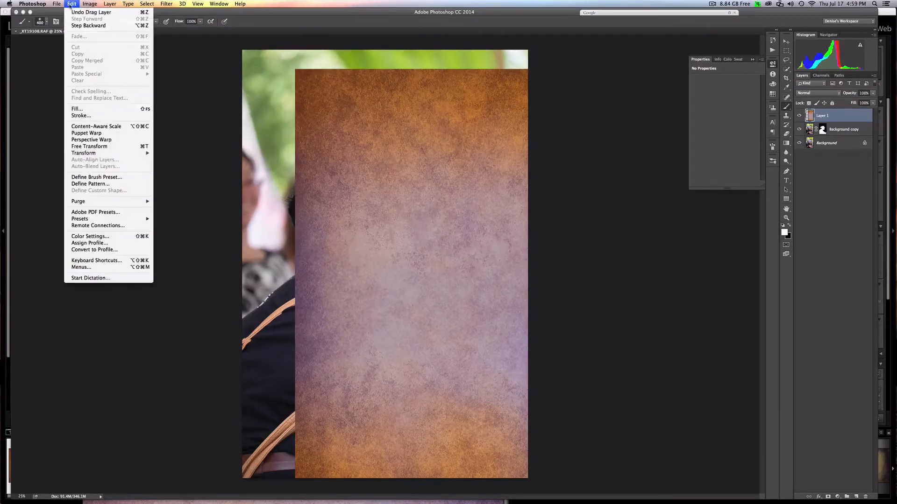
pyautogui.moveTo(90, 153)
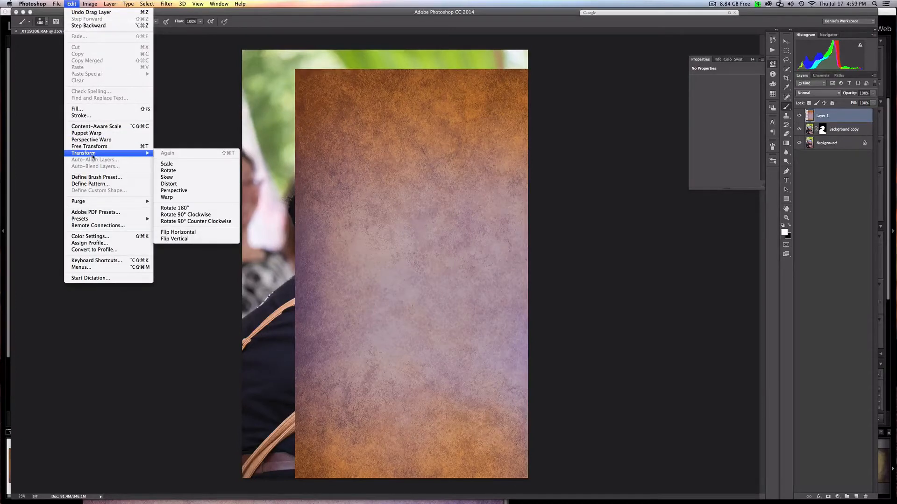
pyautogui.click(144, 149)
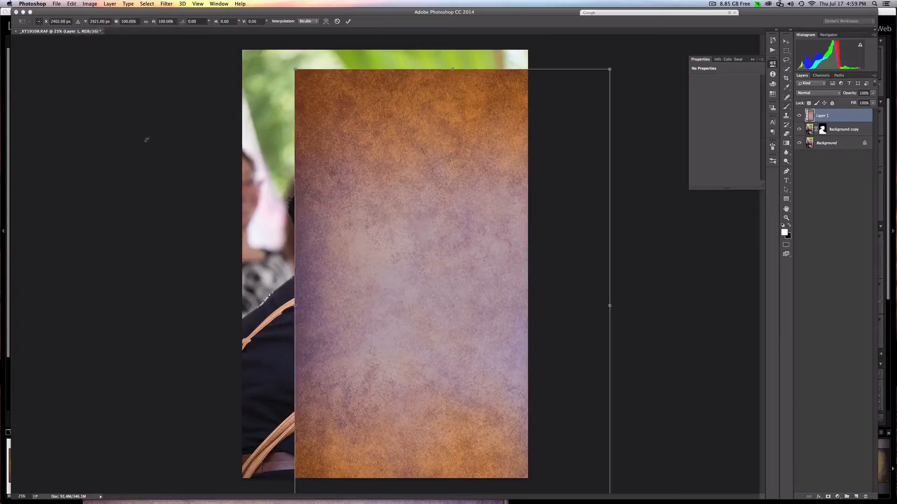
pyautogui.moveTo(464, 334); pyautogui.dragTo(394, 301)
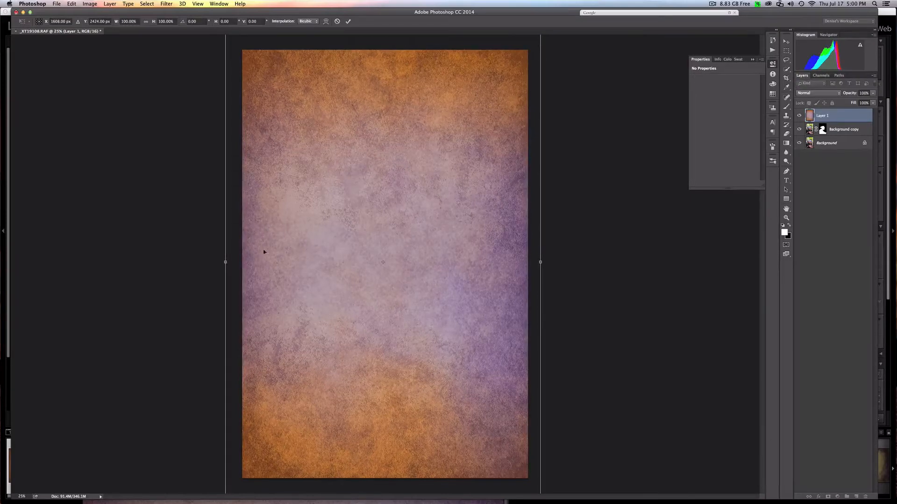
pyautogui.moveTo(226, 261); pyautogui.dragTo(242, 262)
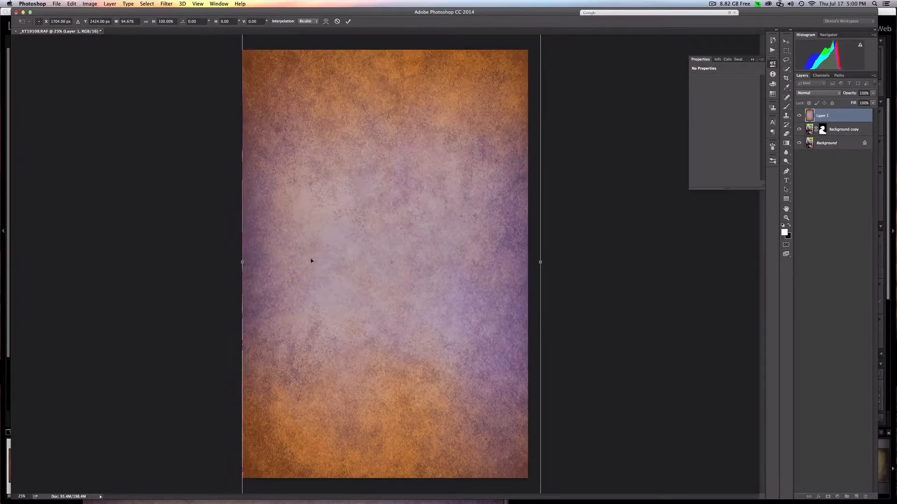
pyautogui.moveTo(541, 263); pyautogui.dragTo(527, 261)
# - Stretch the texture layer beyond the photo's upper and lower edges to 117.81% height, keep its width at 90.67%, and apply the transform
pyautogui.press('super+minus')
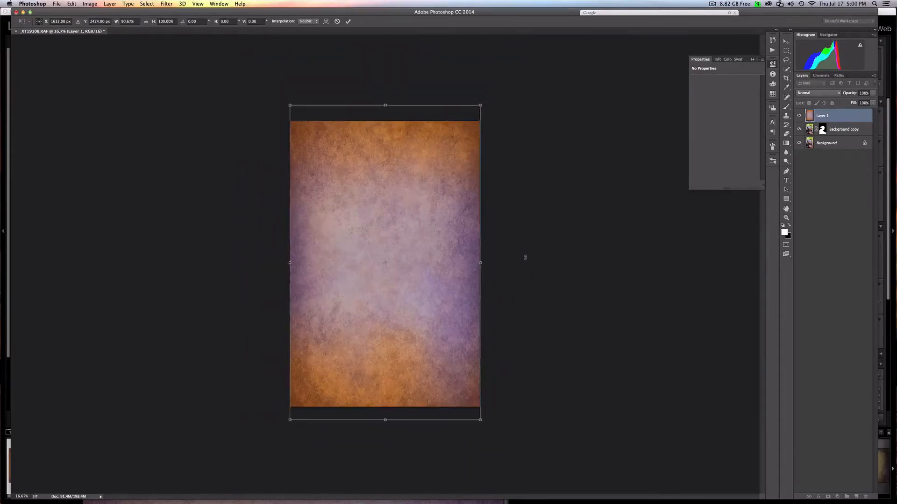
pyautogui.moveTo(480, 106); pyautogui.dragTo(515, 80)
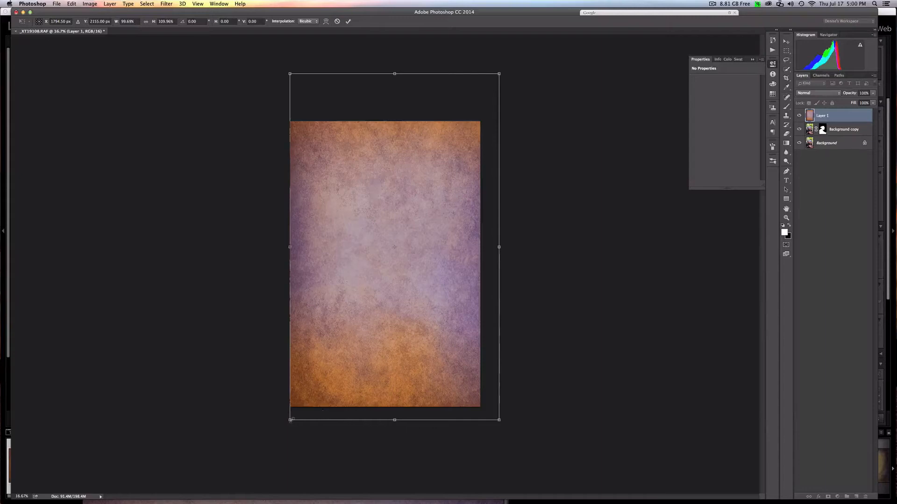
pyautogui.moveTo(291, 420); pyautogui.dragTo(275, 444)
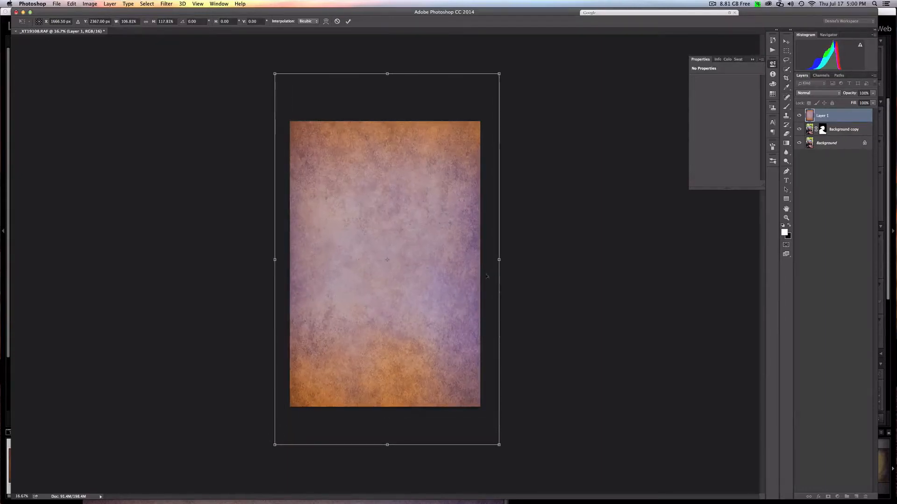
pyautogui.moveTo(498, 259); pyautogui.dragTo(480, 259)
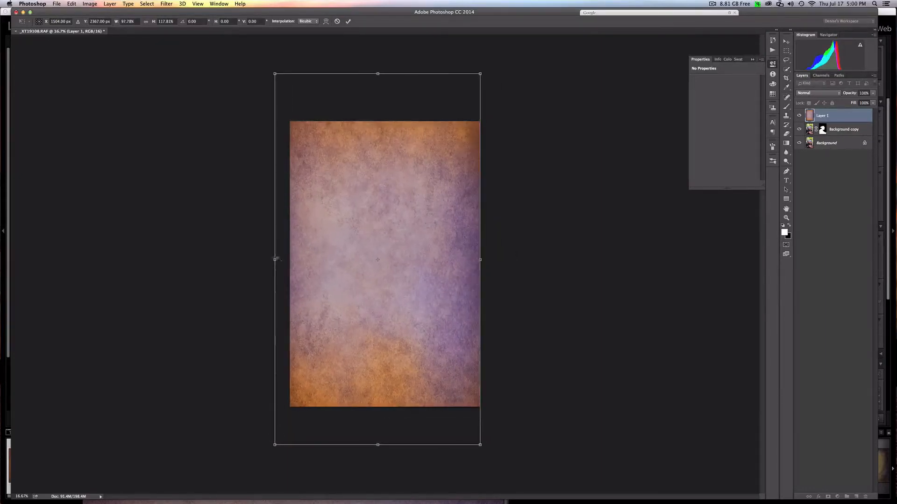
pyautogui.moveTo(276, 259); pyautogui.dragTo(290, 260)
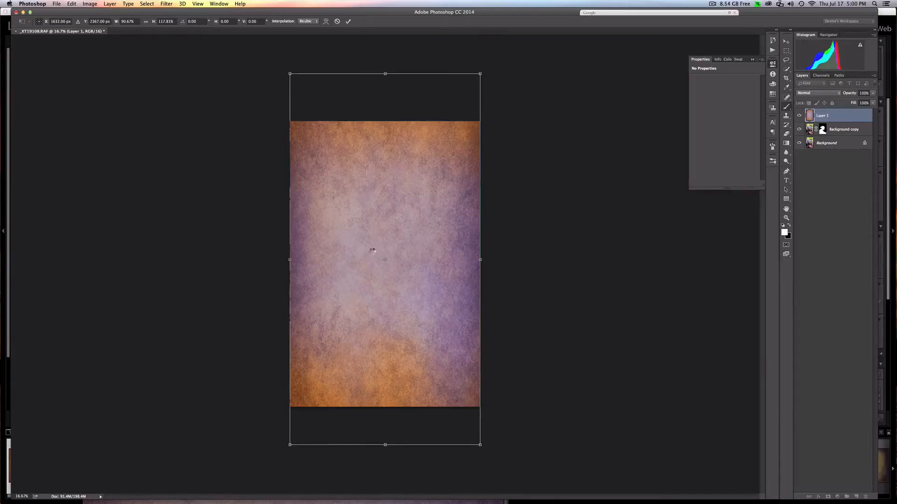
pyautogui.press('Return')
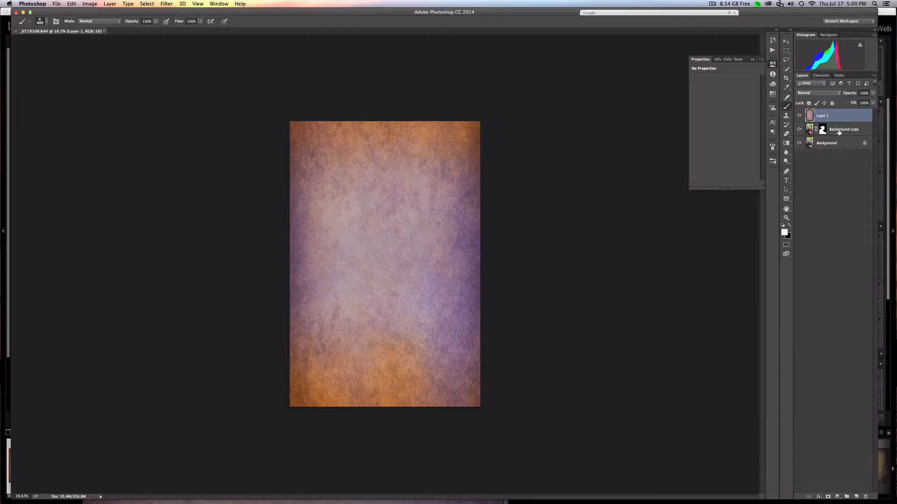
# - Move the masked Background copy layer above the texture layer and inspect its layer mask on its own
pyautogui.moveTo(836, 131)
pyautogui.mouseDown()
pyautogui.moveTo(834, 121)
pyautogui.moveTo(835, 134)
pyautogui.mouseUp()
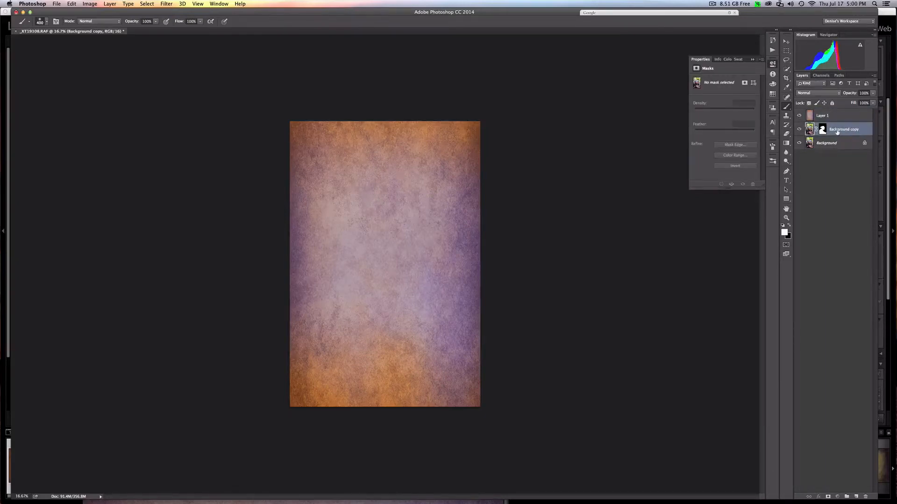
pyautogui.moveTo(837, 132)
pyautogui.mouseDown()
pyautogui.moveTo(835, 114)
pyautogui.moveTo(841, 121)
pyautogui.mouseUp()
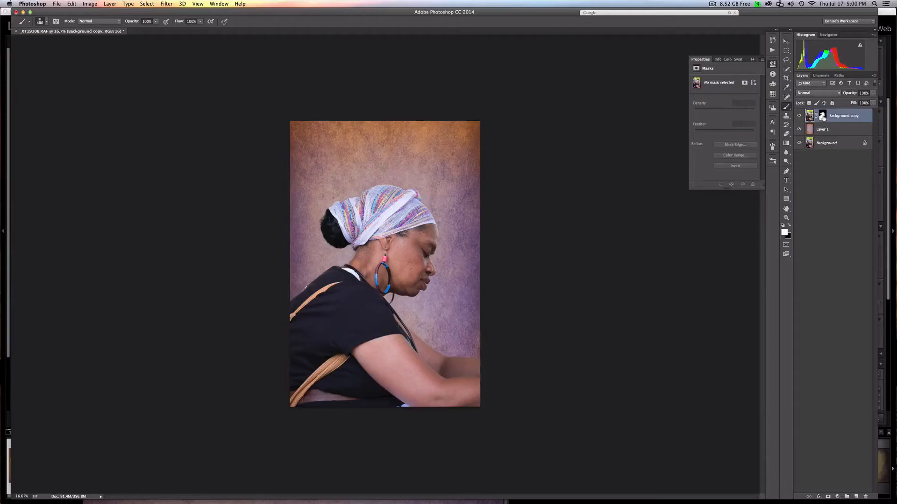
pyautogui.keyDown('alt'); pyautogui.click(822, 116); pyautogui.keyUp('alt')
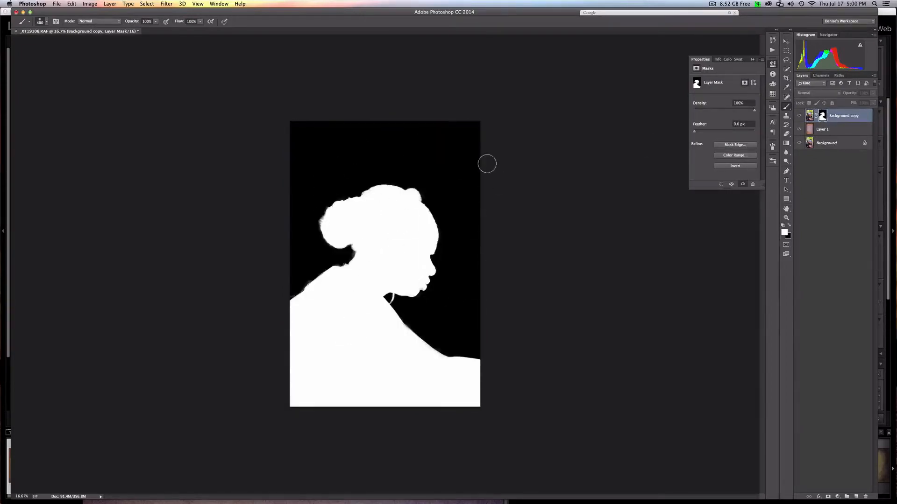
pyautogui.keyDown('alt'); pyautogui.click(823, 117); pyautogui.keyUp('alt')
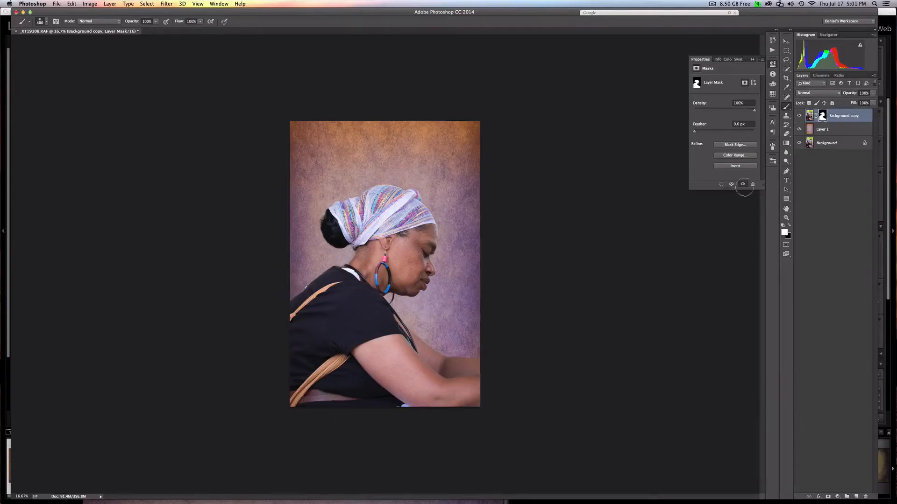
pyautogui.click(840, 117)
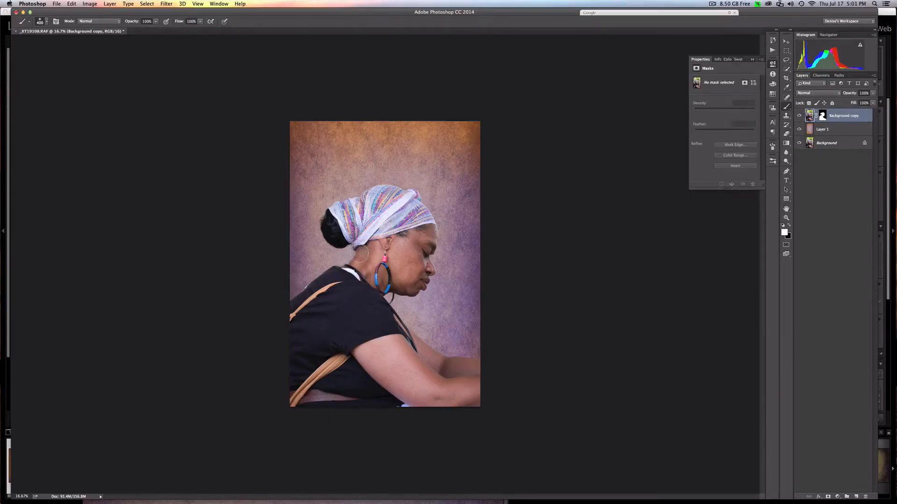
# - Paint black on the Background copy's layer mask with a 45 px brush to hide the light remnants along the woman's back shoulder
pyautogui.press('super+equal')
pyautogui.press('super+equal')
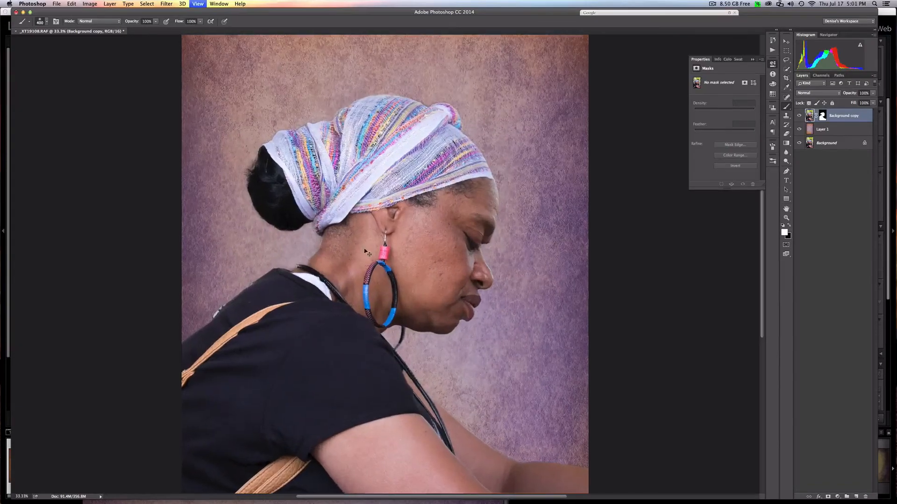
pyautogui.press('super+equal')
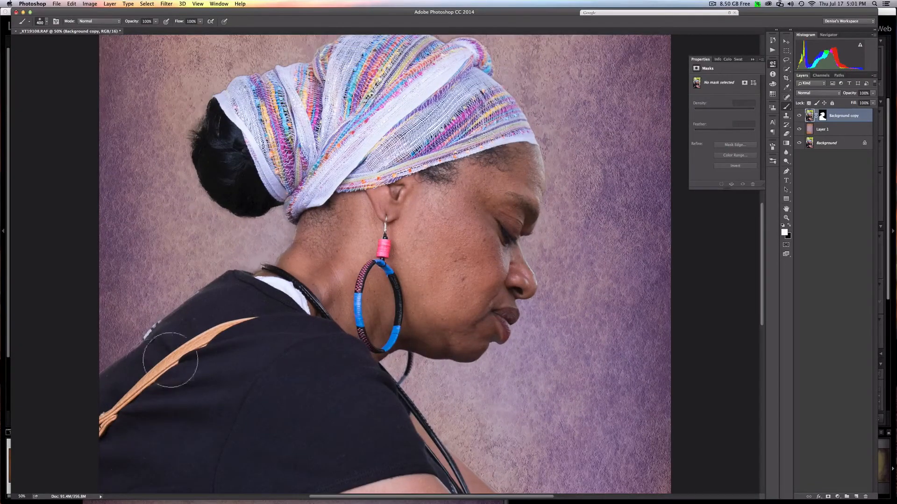
pyautogui.moveTo(286, 247); pyautogui.dragTo(378, 218)
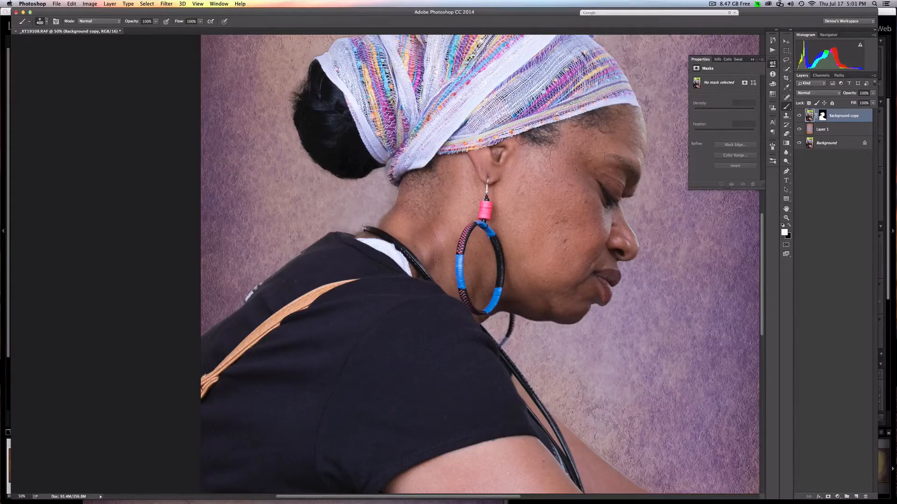
pyautogui.click(825, 121)
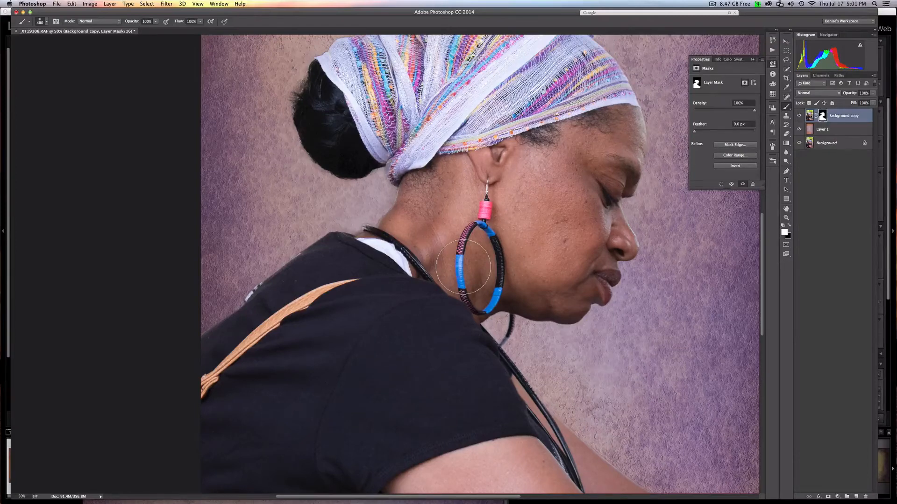
pyautogui.press('x')
pyautogui.press('x')
pyautogui.press('[')
pyautogui.press('[')
pyautogui.press('[')
pyautogui.press('[')
pyautogui.press('[')
pyautogui.press('[')
pyautogui.press('[')
pyautogui.press('[')
pyautogui.press('x')
pyautogui.moveTo(291, 309); pyautogui.dragTo(391, 279)
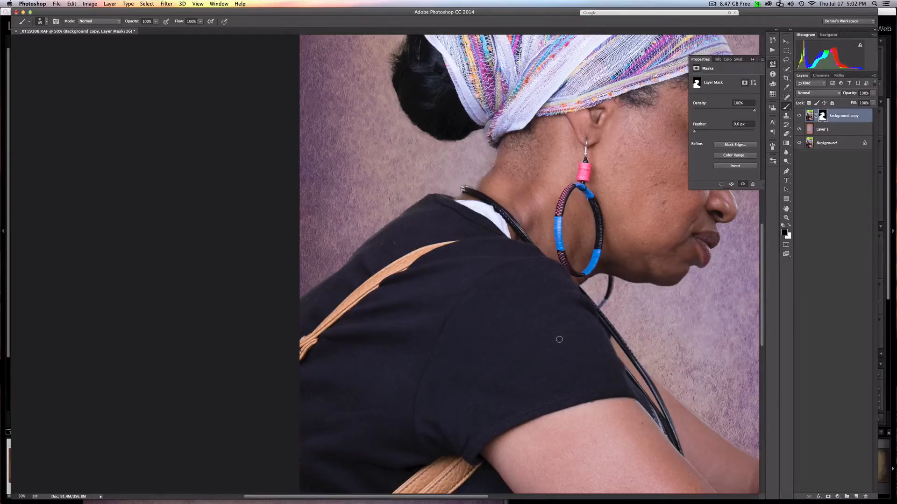
# - Refine the layer mask around the necklace cord below the chin, painting white to restore the cord and reducing the brush to 40 px
pyautogui.moveTo(553, 344); pyautogui.dragTo(396, 298)
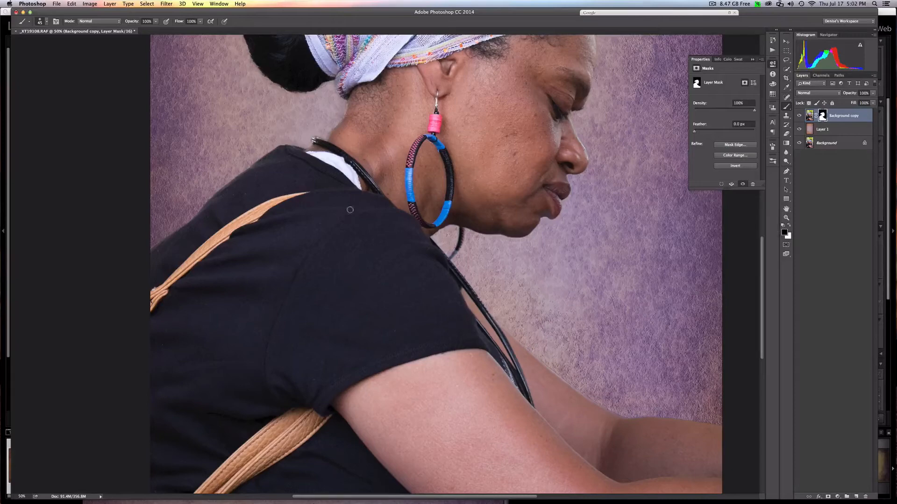
pyautogui.press('x')
pyautogui.moveTo(458, 246)
pyautogui.mouseDown()
pyautogui.moveTo(451, 261)
pyautogui.moveTo(449, 242)
pyautogui.mouseUp()
pyautogui.press('x')
pyautogui.press('[')
pyautogui.moveTo(586, 338); pyautogui.dragTo(495, 288)
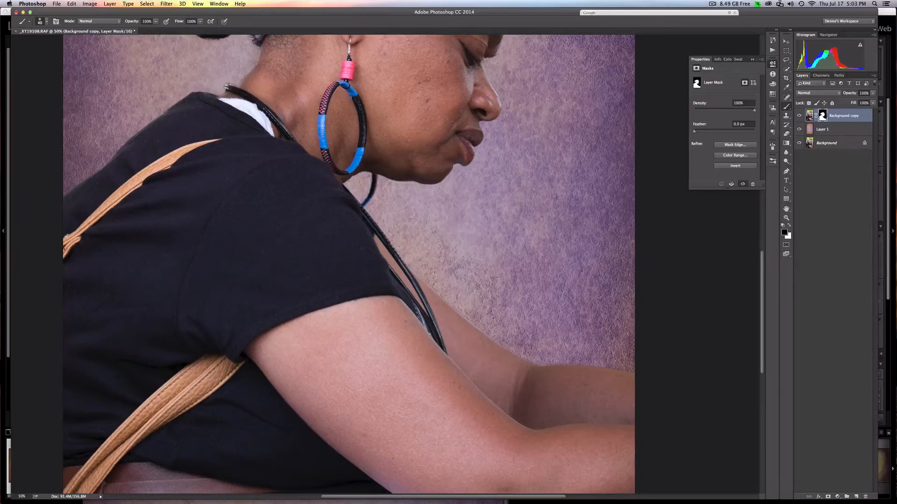
# - Touch up the layer mask along the head and headwrap edges with the 40 px brush, alternating white and black
pyautogui.scroll(6, 536, 149)
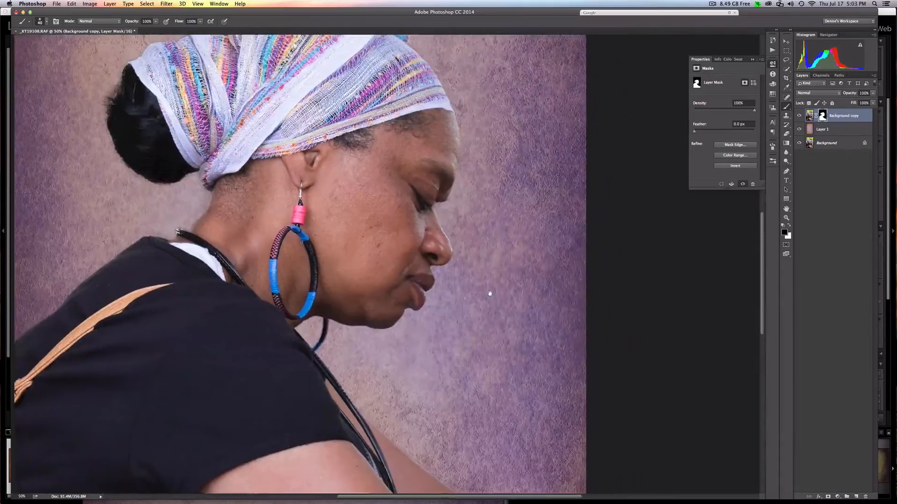
pyautogui.scroll(3, 519, 234)
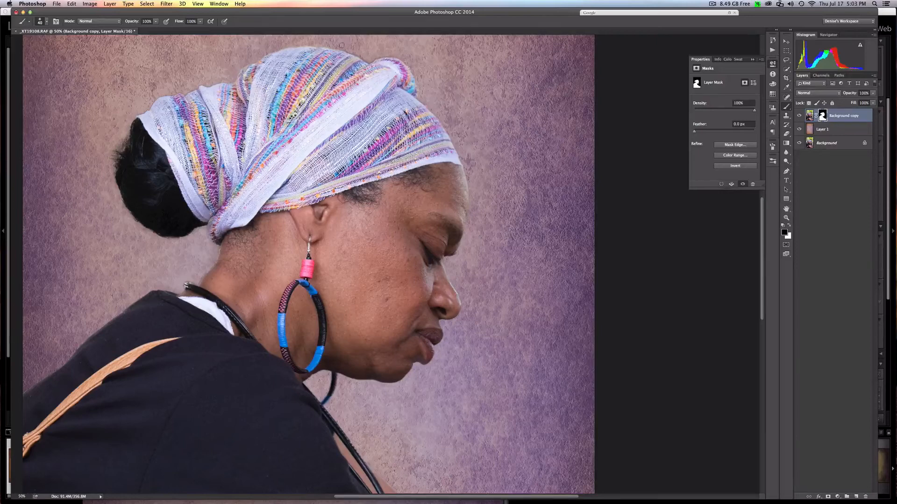
pyautogui.press('x')
pyautogui.press('x')
pyautogui.press('x')
pyautogui.press('x')
pyautogui.press('super+minus')
pyautogui.press('super+minus')
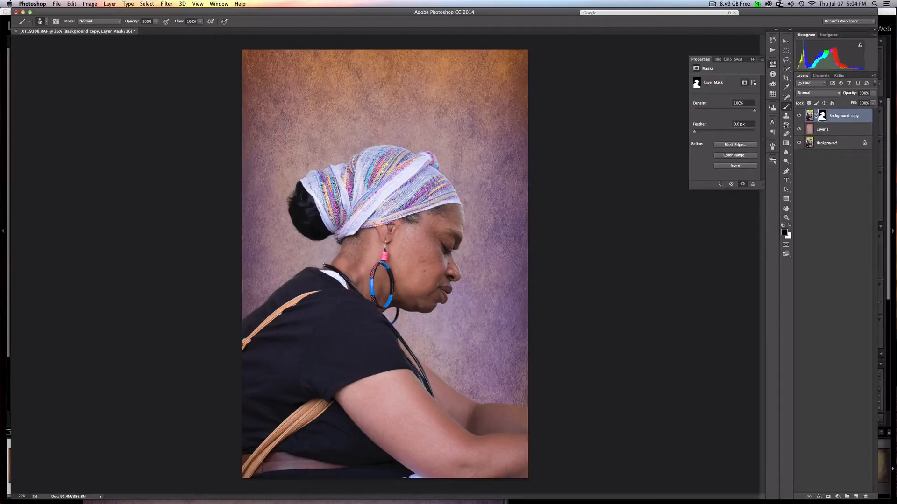
# - Free-transform the Background copy image, enlarging the woman proportionally to over 110% and repositioning her so she fills the frame's lower edge
pyautogui.click(810, 115)
pyautogui.press('x')
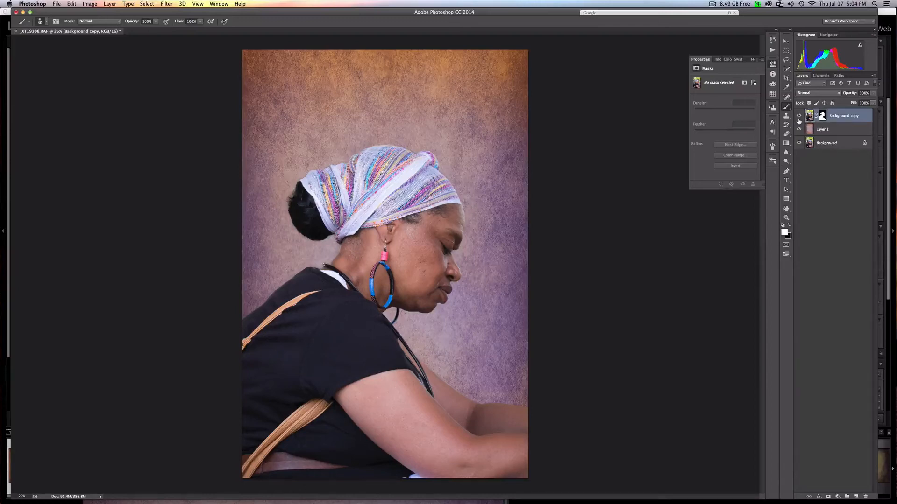
pyautogui.click(71, 4)
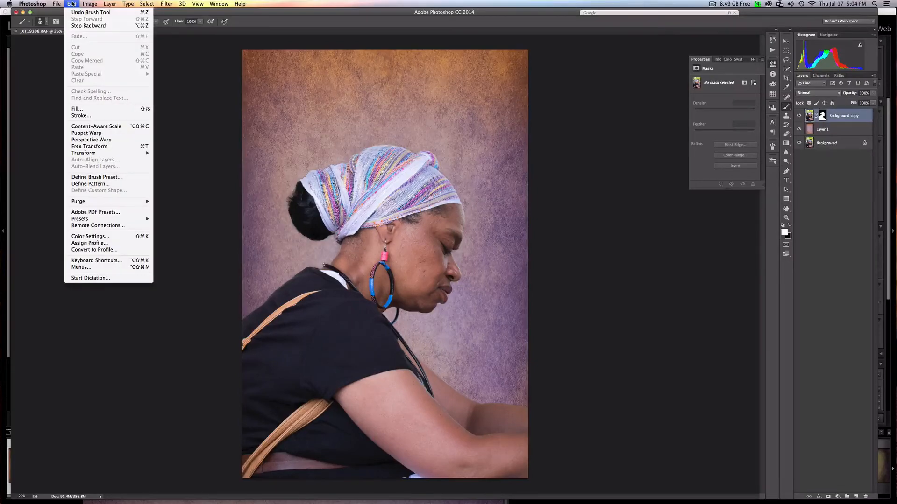
pyautogui.click(88, 148)
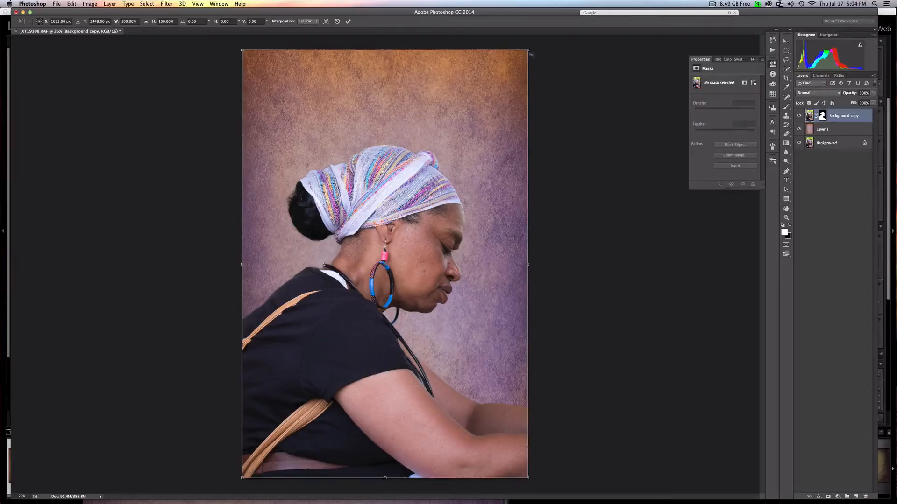
pyautogui.moveTo(528, 49); pyautogui.dragTo(576, 20)
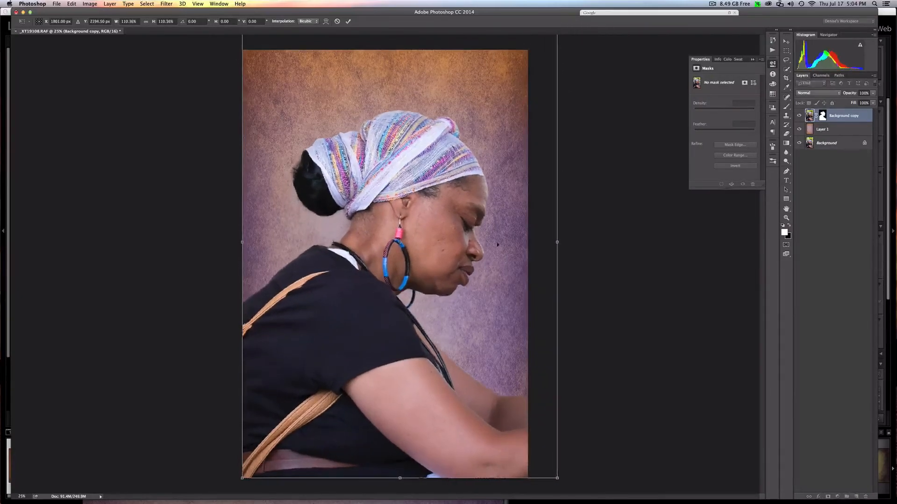
pyautogui.moveTo(463, 324); pyautogui.dragTo(455, 340)
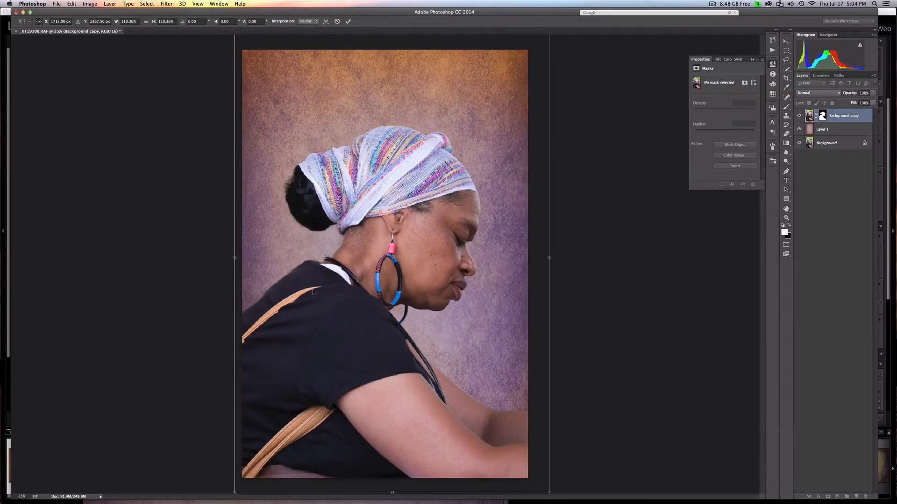
pyautogui.press('super+minus')
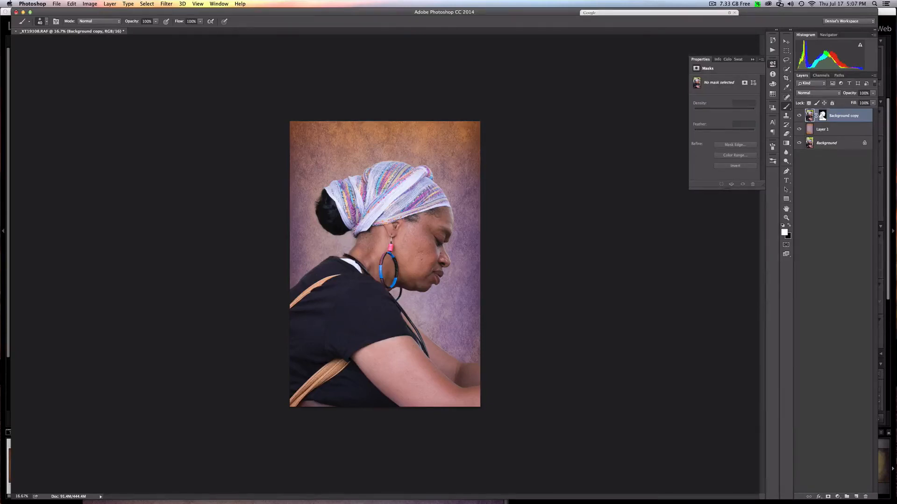
# - Try the layer mask's density at 74% and 50%, and return it to 100%
pyautogui.click(824, 117)
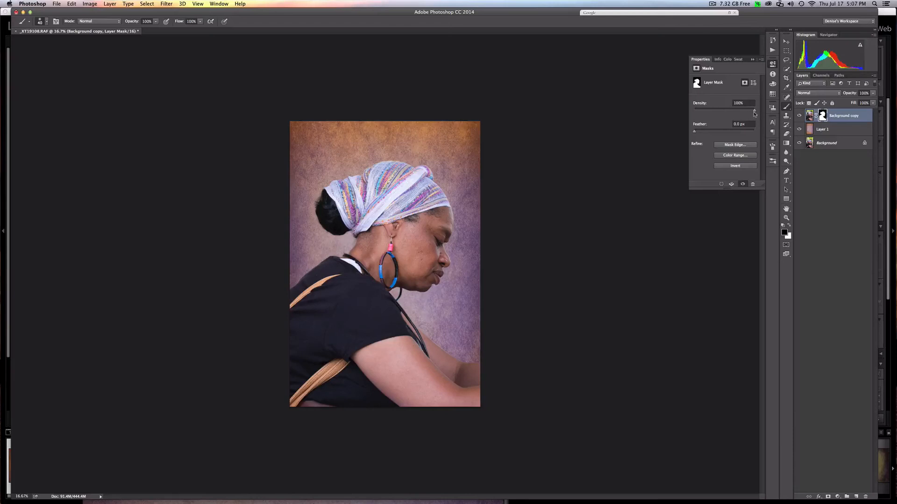
pyautogui.moveTo(754, 112); pyautogui.dragTo(741, 112)
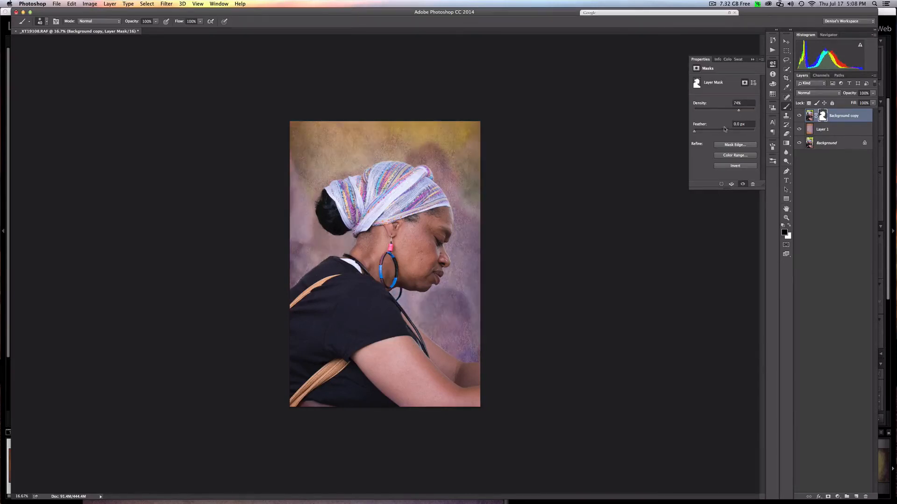
pyautogui.moveTo(739, 112)
pyautogui.mouseDown()
pyautogui.moveTo(711, 113)
pyautogui.moveTo(726, 112)
pyautogui.mouseUp()
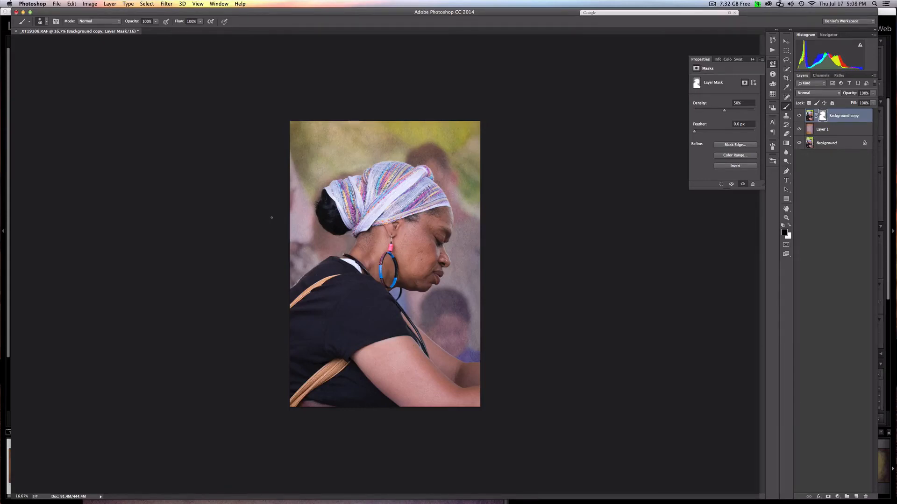
pyautogui.moveTo(725, 110); pyautogui.dragTo(755, 109)
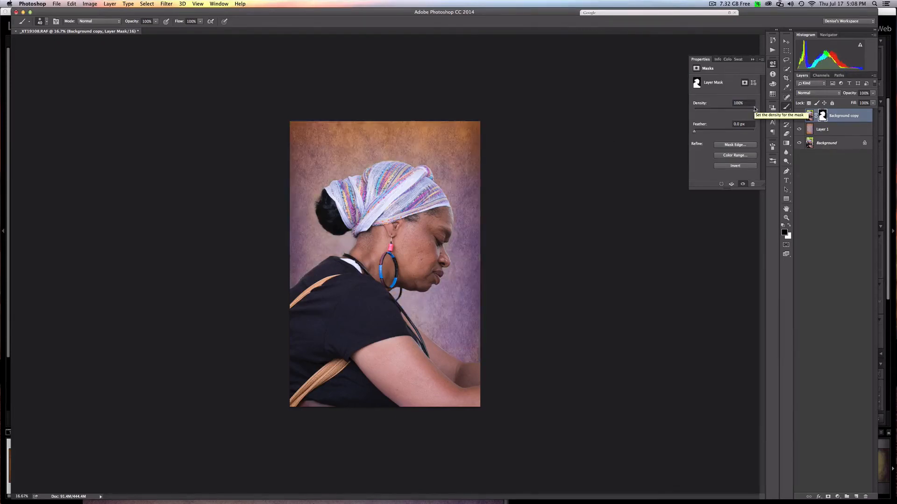
# - Feather the Background copy's layer mask slightly, trying 1.5 px and reducing it from there
pyautogui.moveTo(694, 132); pyautogui.dragTo(699, 134)
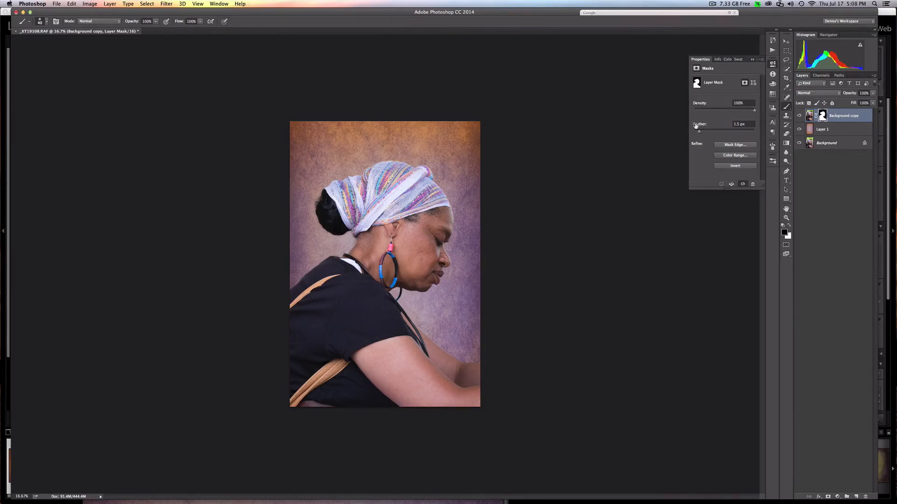
pyautogui.moveTo(699, 132)
pyautogui.mouseDown()
pyautogui.moveTo(739, 135)
pyautogui.moveTo(697, 134)
pyautogui.mouseUp()
pyautogui.click(712, 5)
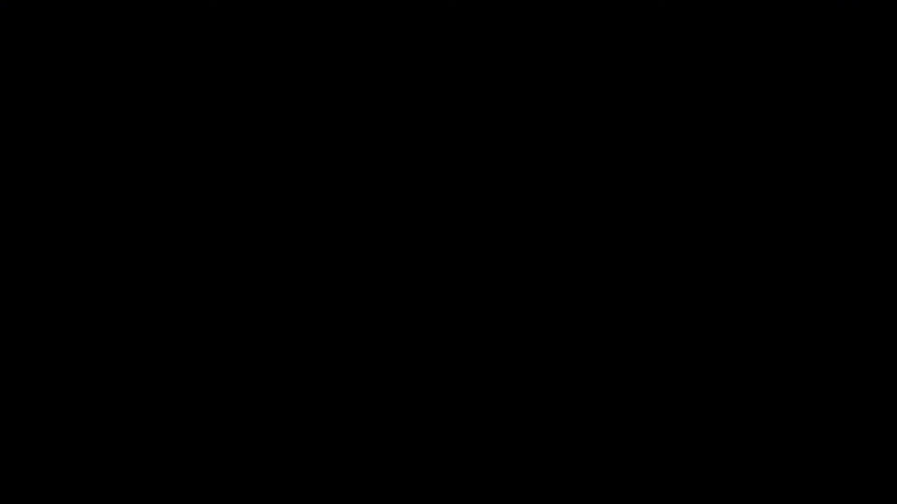